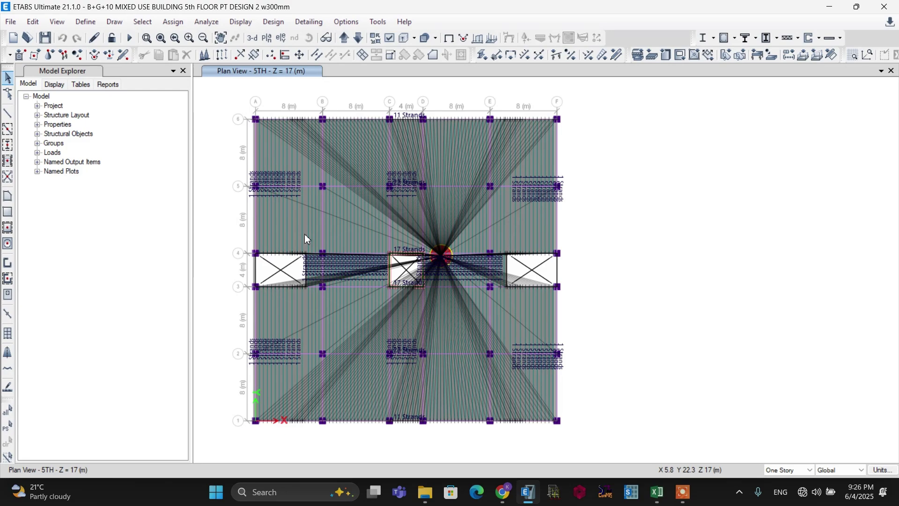
Assign diaphragm D1 to the 5th-floor slab shell
scroll(306, 230, "up", 3)
left_click(340, 238)
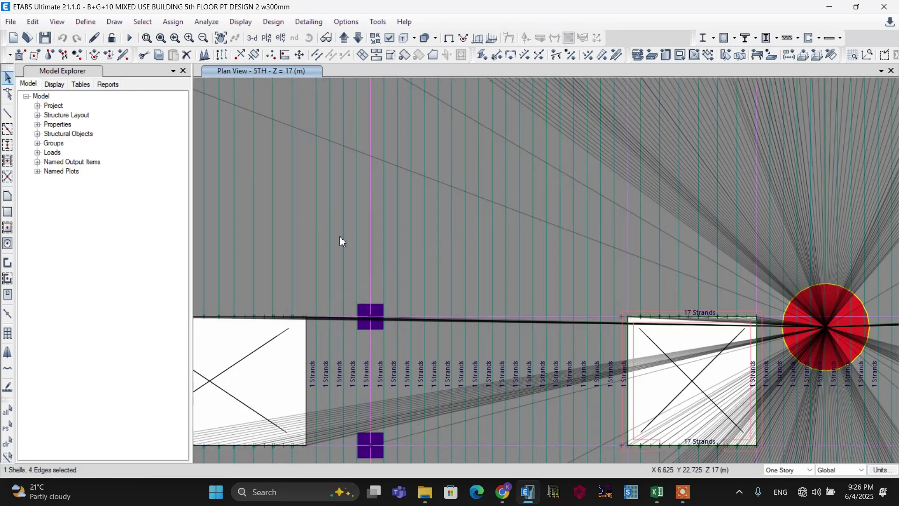
scroll(340, 241, "down", 3)
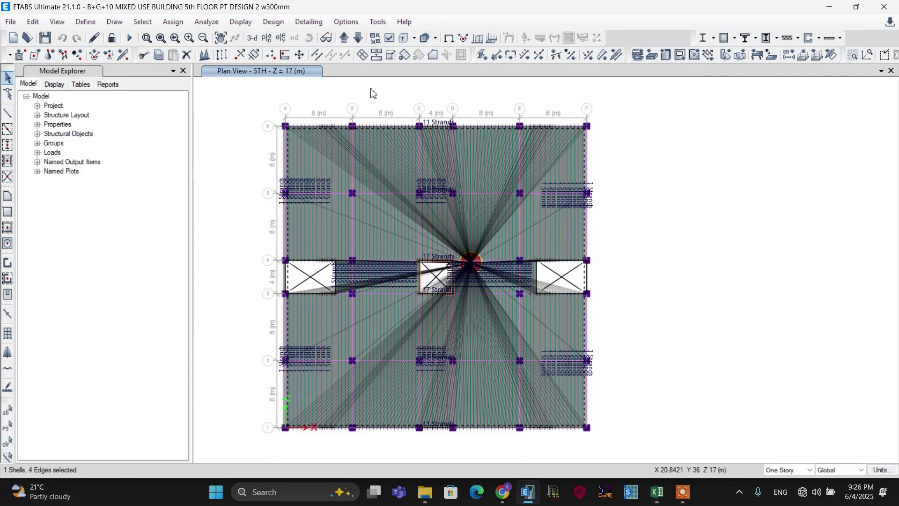
left_click(178, 24)
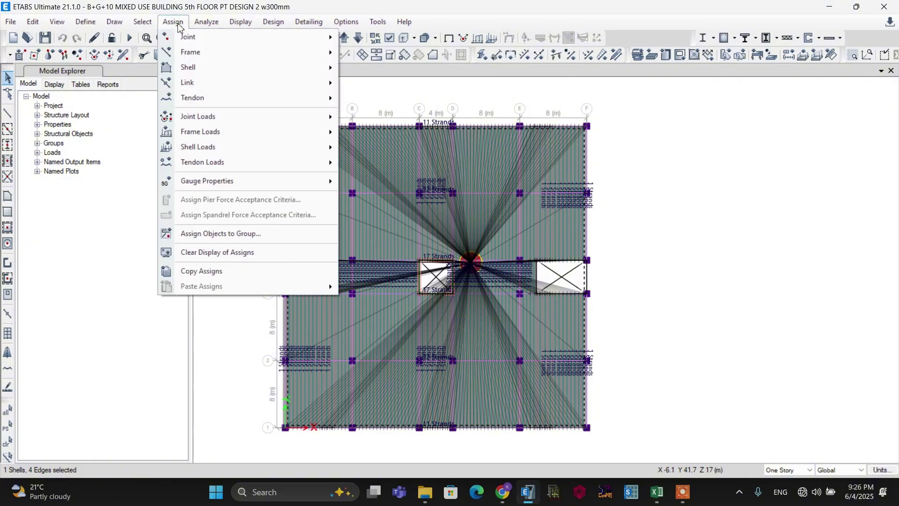
mouse_move(188, 67)
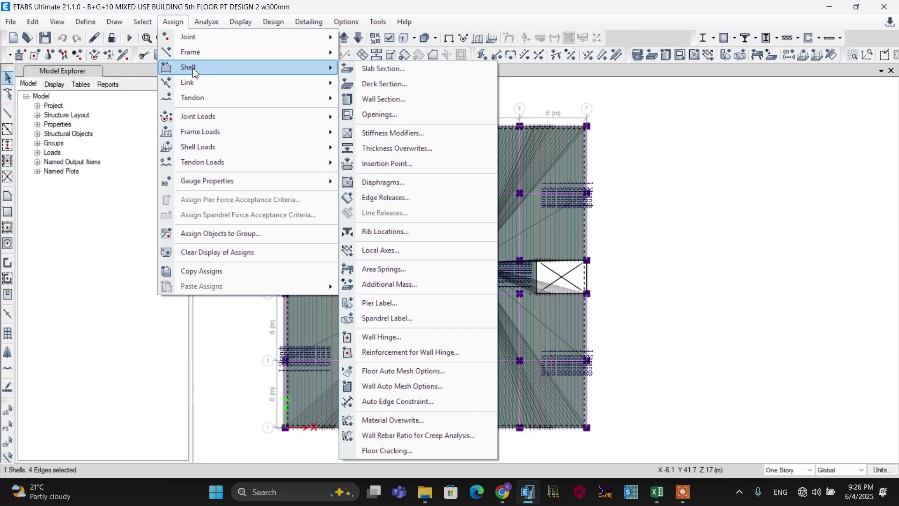
left_click(380, 183)
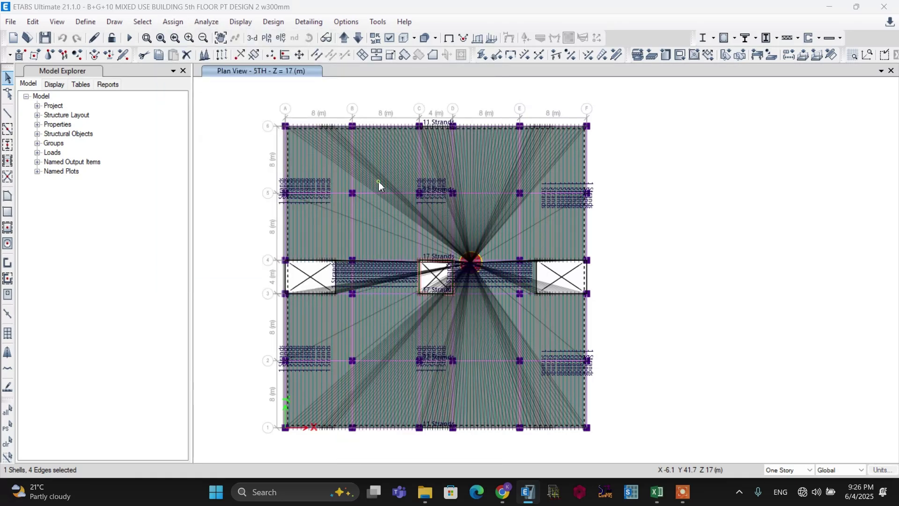
left_click(380, 182)
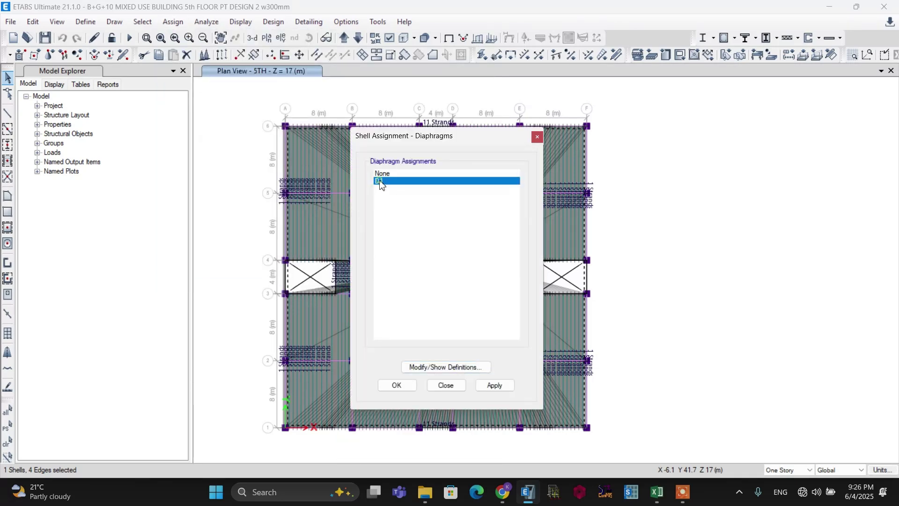
left_click(495, 386)
left_click(398, 386)
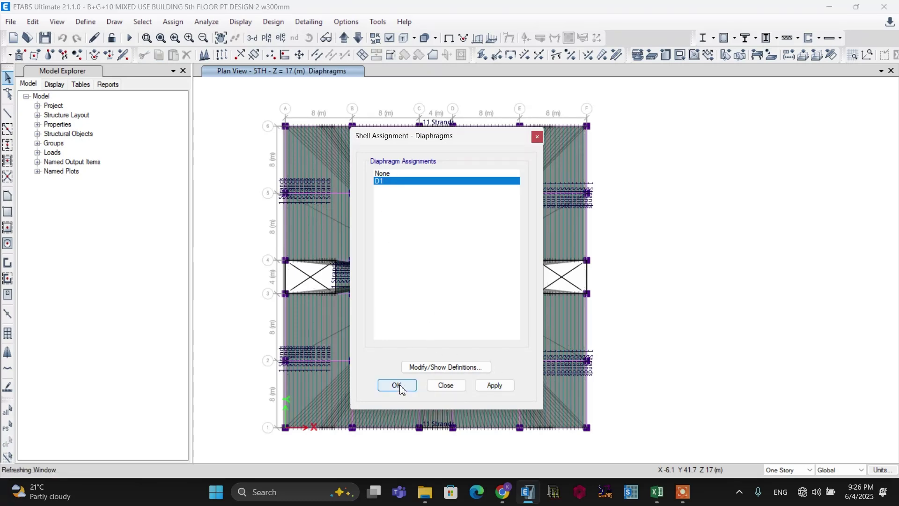
Accept the automatic floor mesh settings with a rectangular mesh, localized meshing, merged joints and a 1 m maximum mesh size
scroll(443, 290, "up", 5)
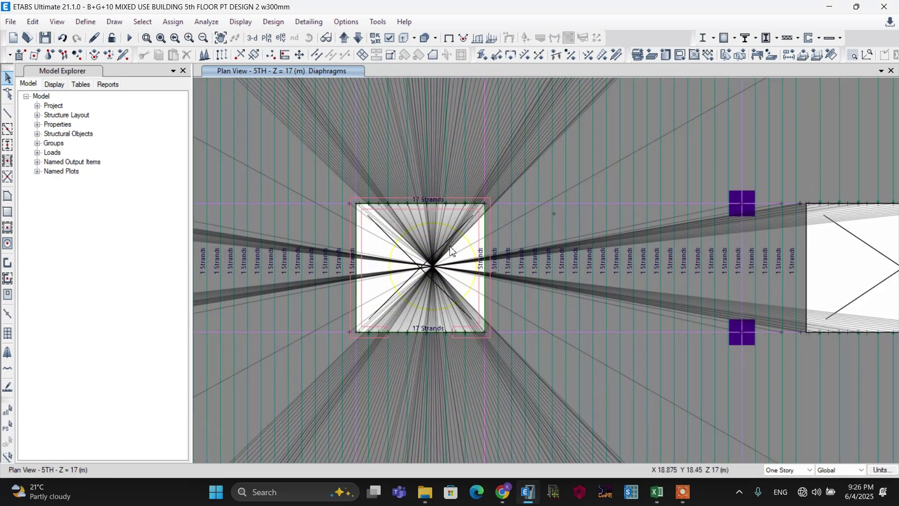
scroll(450, 247, "down", 10)
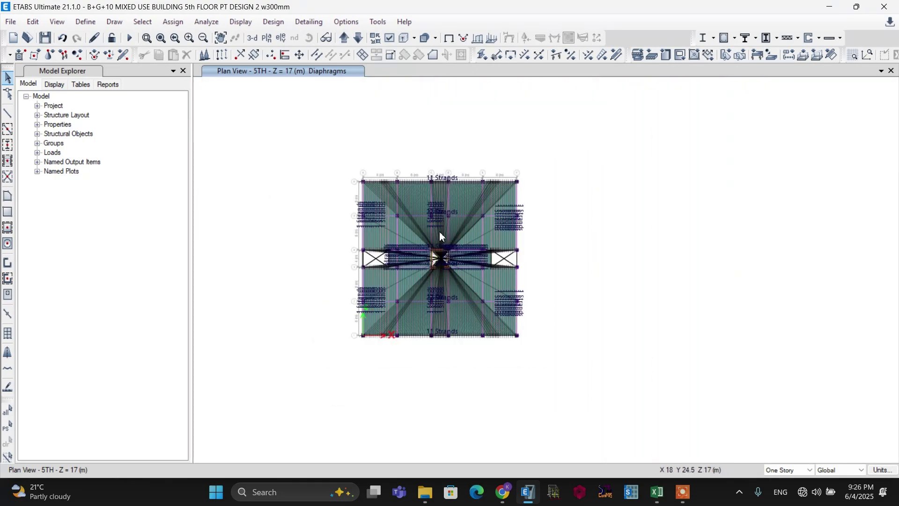
scroll(442, 237, "up", 3)
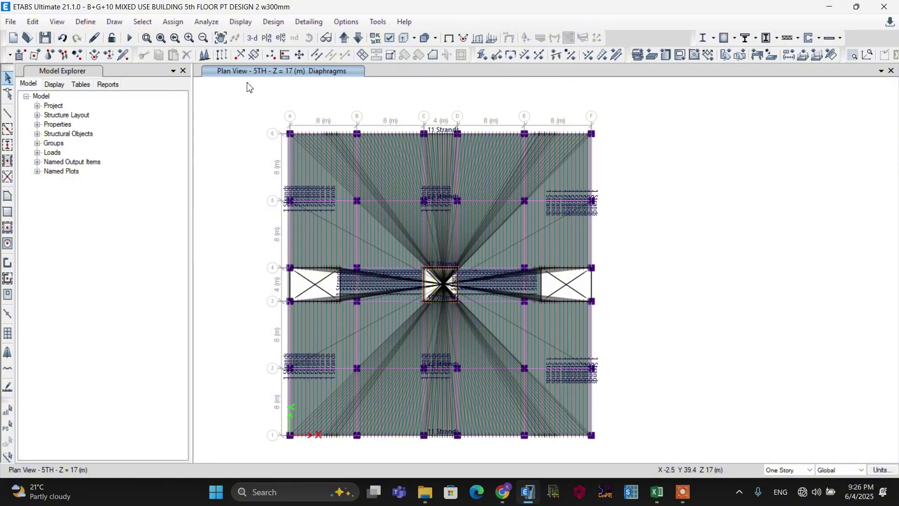
left_click(211, 25)
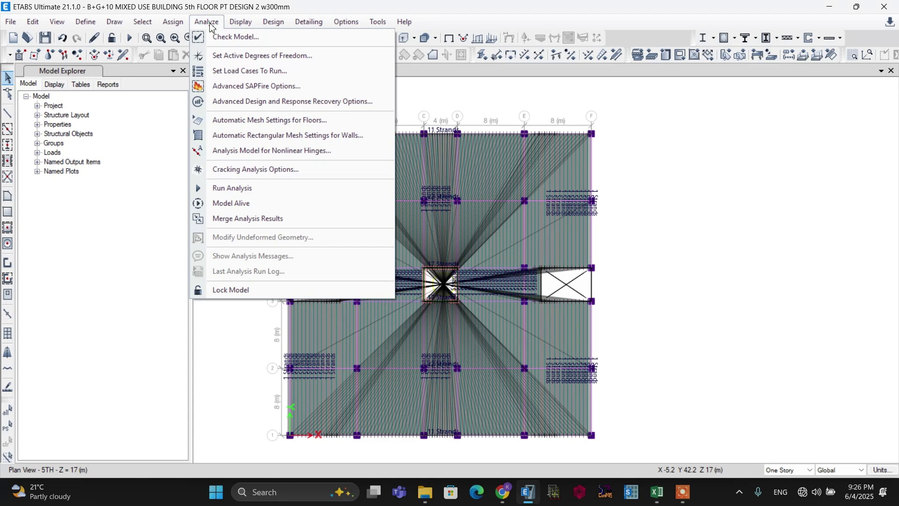
left_click(260, 123)
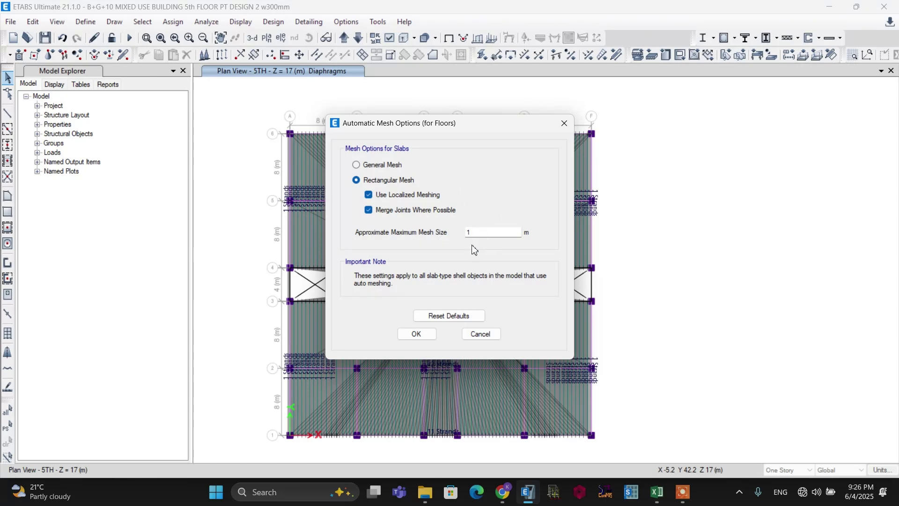
left_click(417, 334)
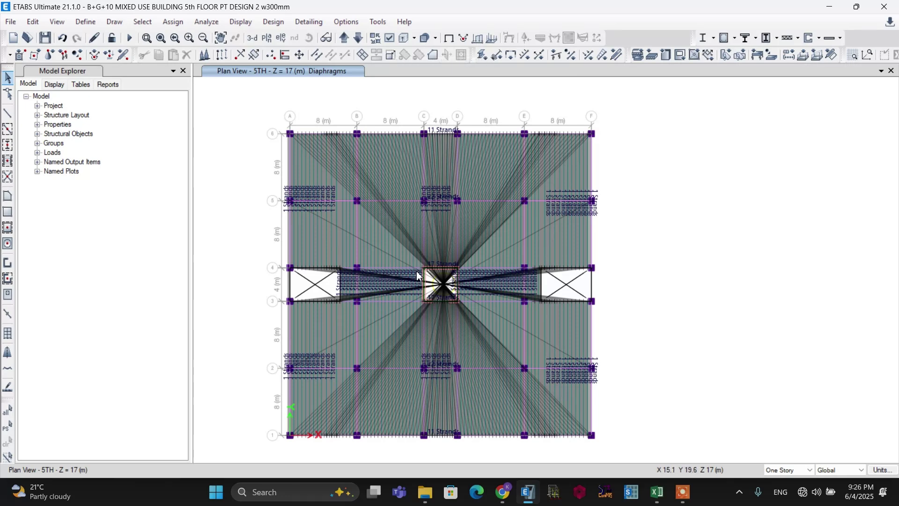
Turn on the shell analysis mesh and turn off the diaphragm extent in the plan view's display options
left_click(392, 42)
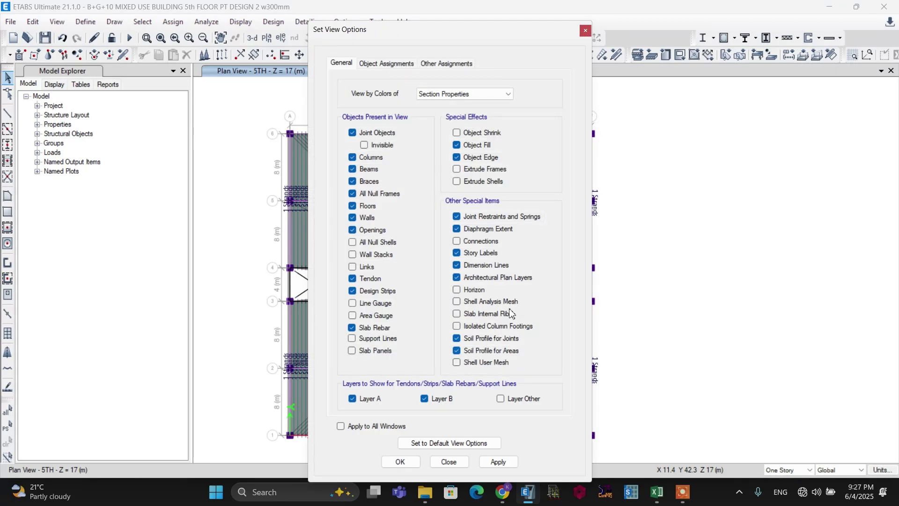
left_click(458, 303)
left_click(457, 229)
left_click(396, 464)
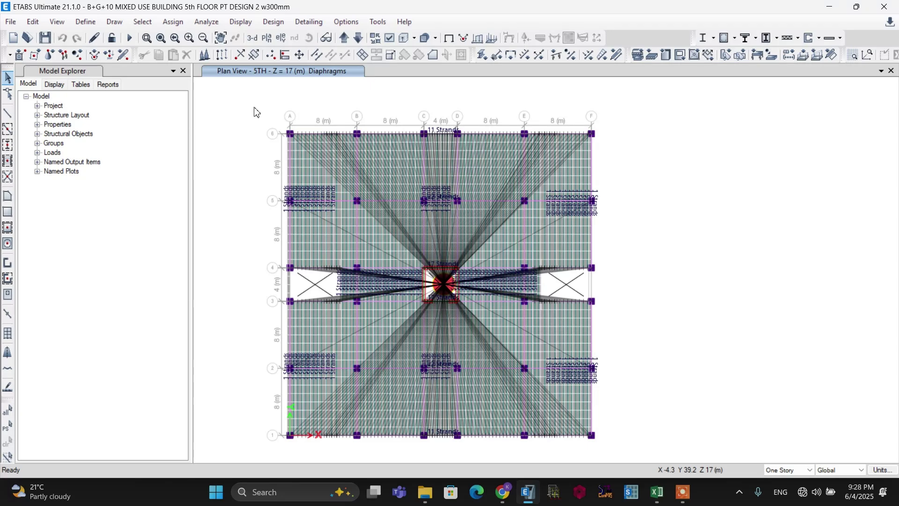
Run the model check with all joint, frame, shell, meshing, loading and fix options selected
left_click(201, 22)
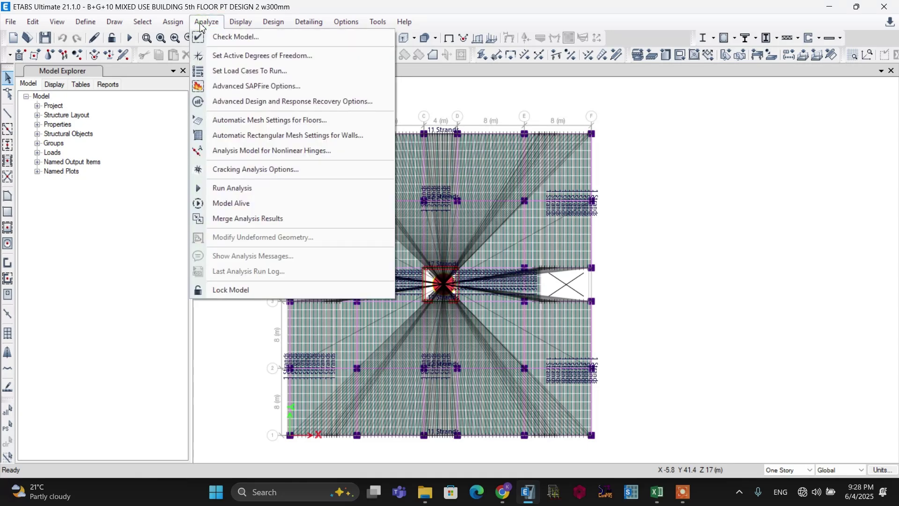
left_click(224, 37)
left_click(412, 396)
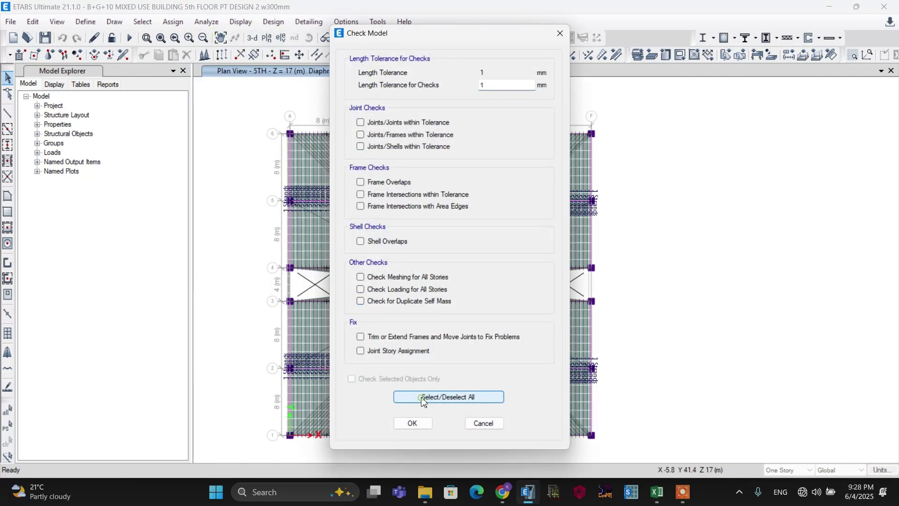
left_click(412, 397)
left_click(405, 427)
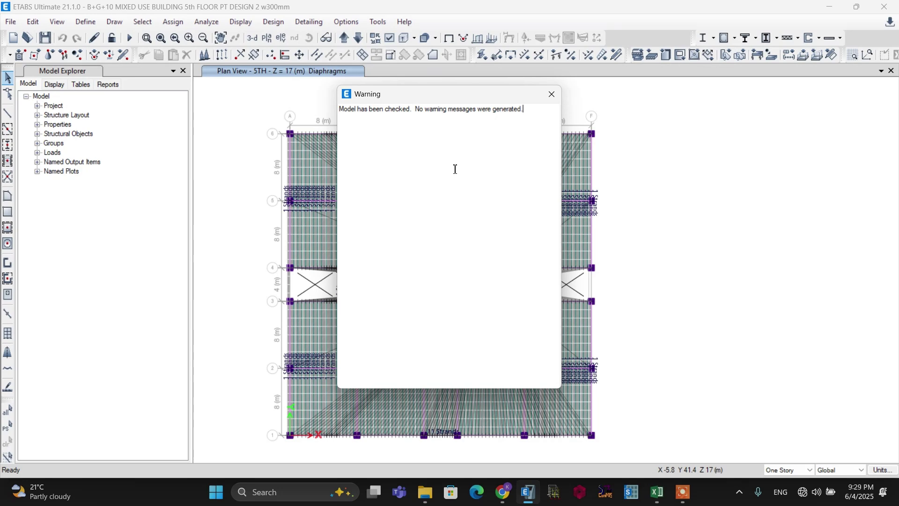
left_click(552, 94)
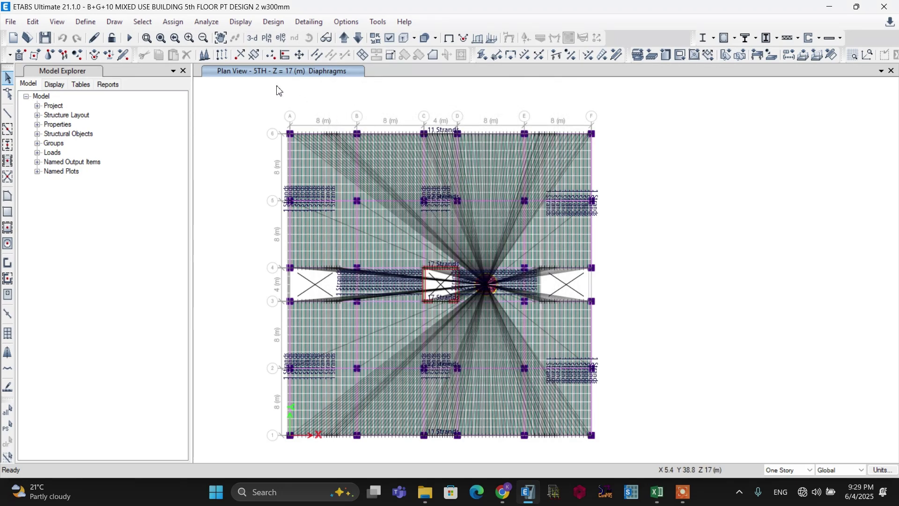
Review the load cases set to run, including the PT cases, and run the analysis for all of them
left_click(213, 23)
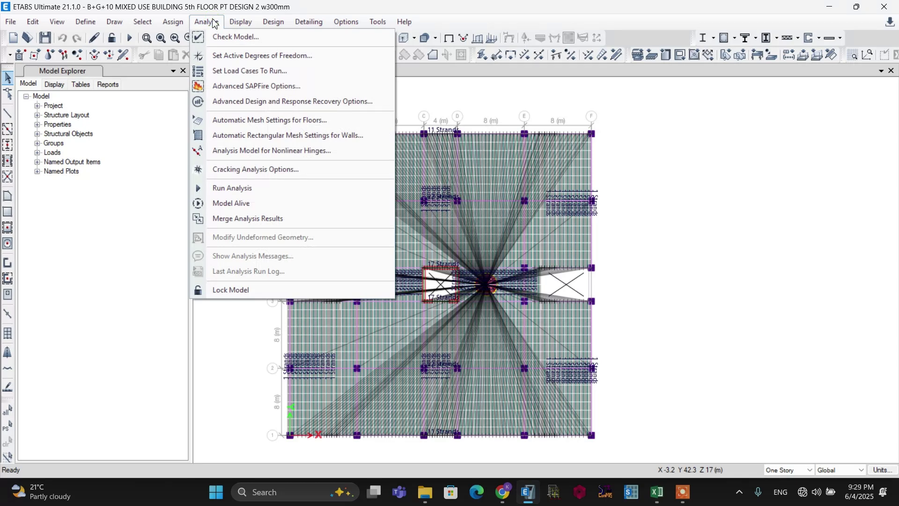
left_click(225, 72)
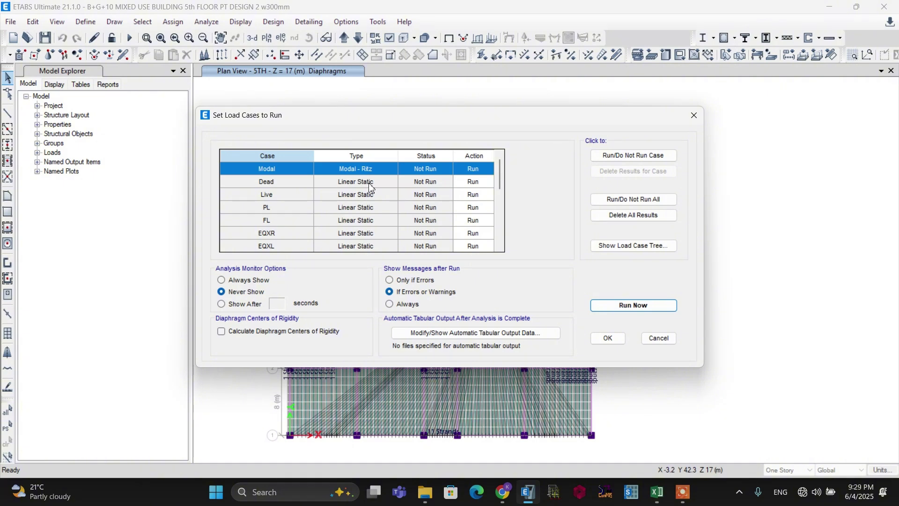
scroll(370, 187, "down", 5)
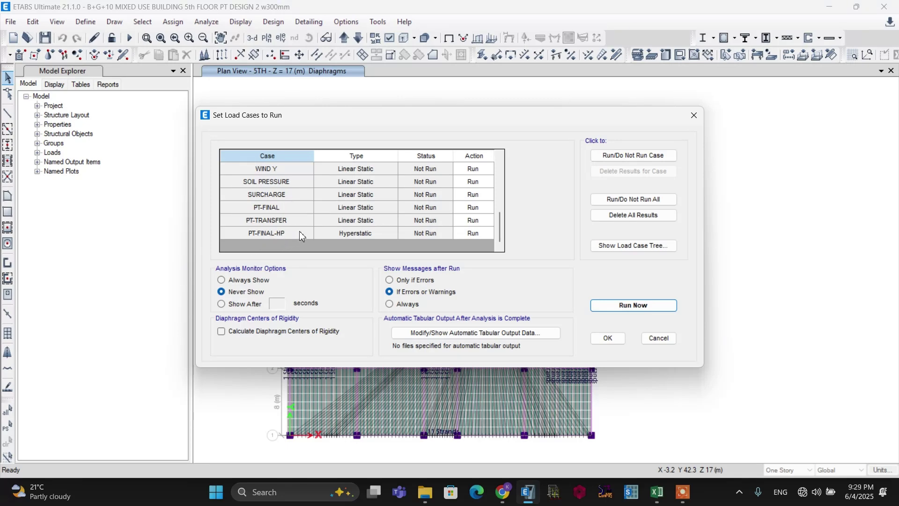
left_click(605, 307)
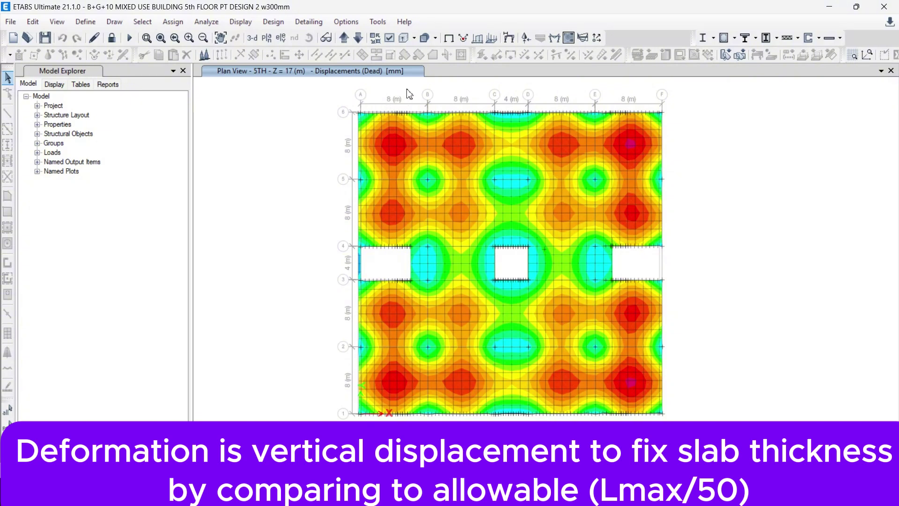
Switch to the Excel workbook, calculate the allowable slab deflection in cell B7 as =8000/50, and return to ETABS
mouse_move(406, 119)
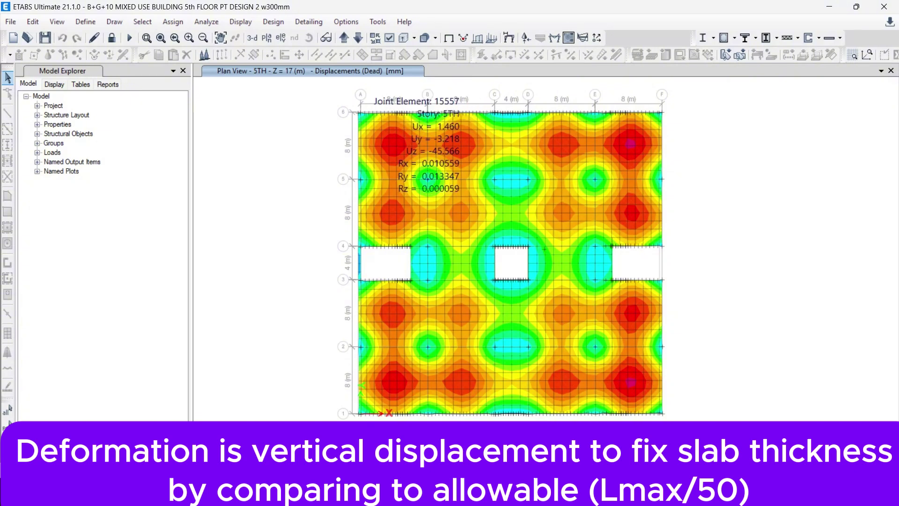
key("alt+Tab")
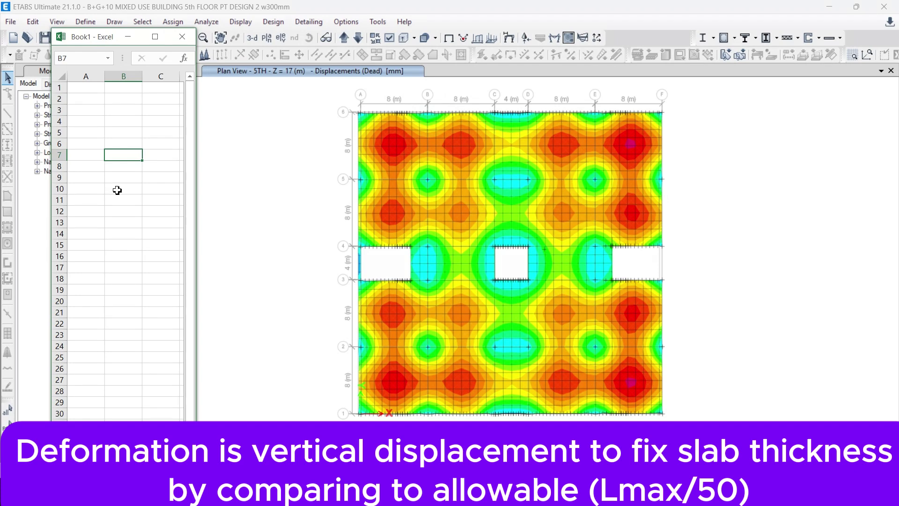
type("5")
key("BackSpace")
type("8000/50")
left_click(108, 155)
type("=")
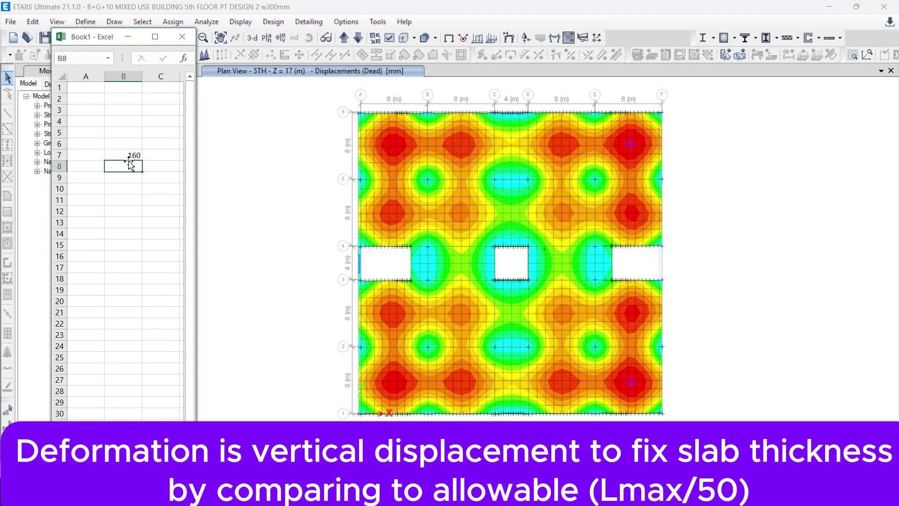
left_click(113, 156)
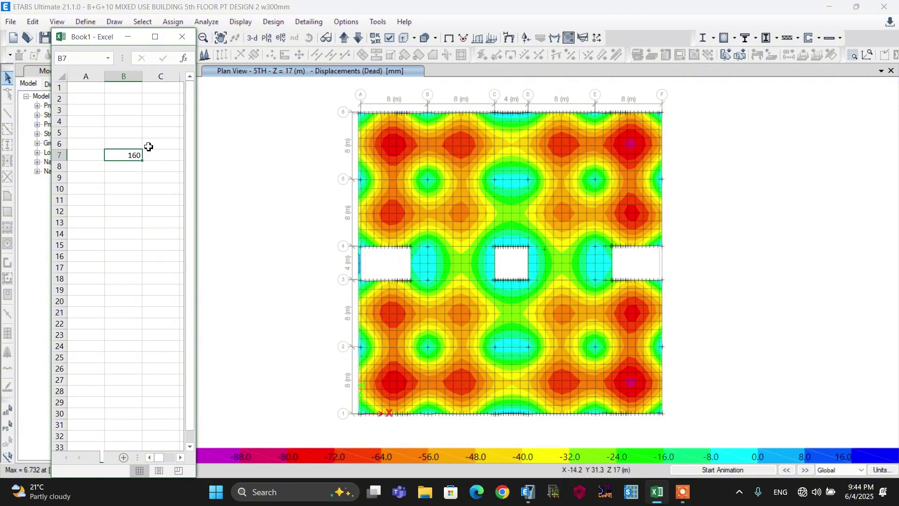
left_click(128, 37)
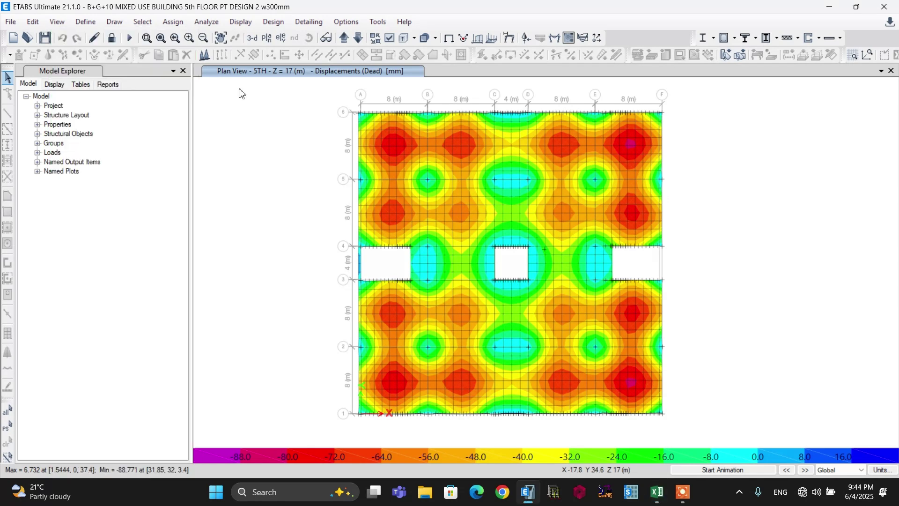
Display the UZ displacement contours for load combination DSlbL1 and bring up the Excel deflection limit for comparison
left_click(239, 21)
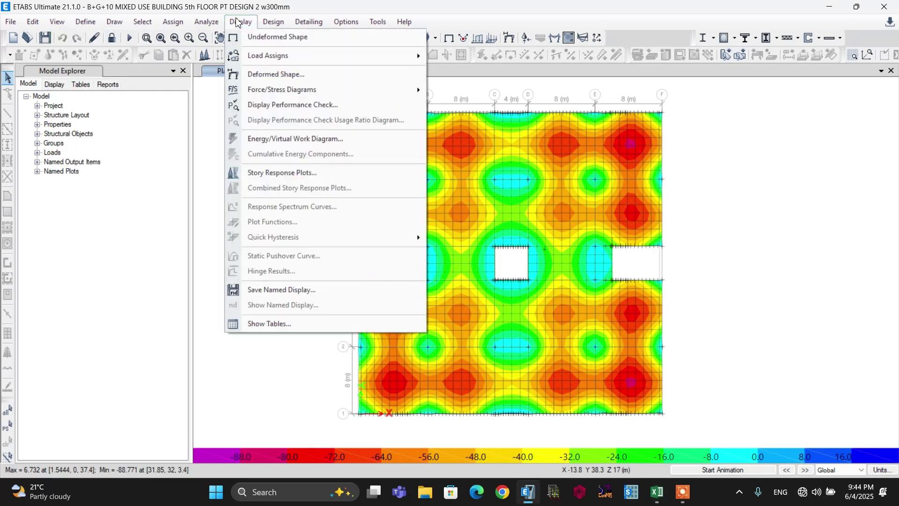
left_click(263, 76)
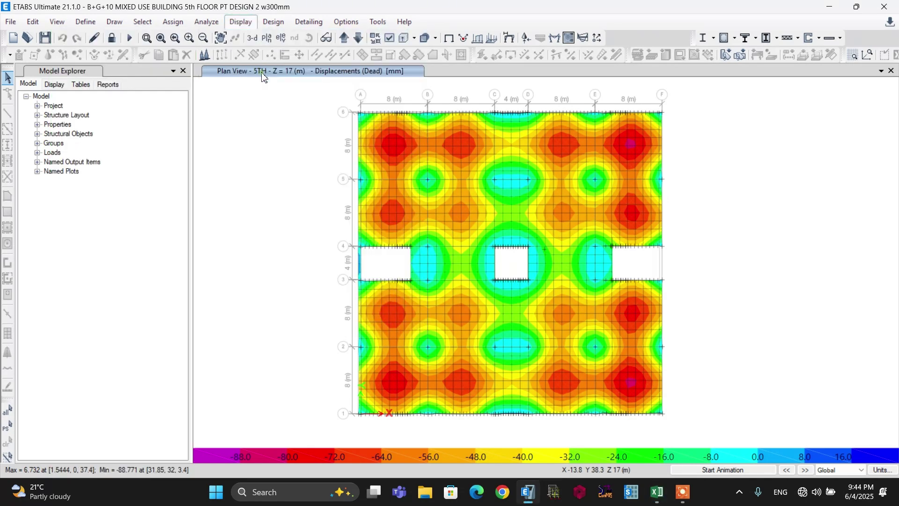
left_click(436, 74)
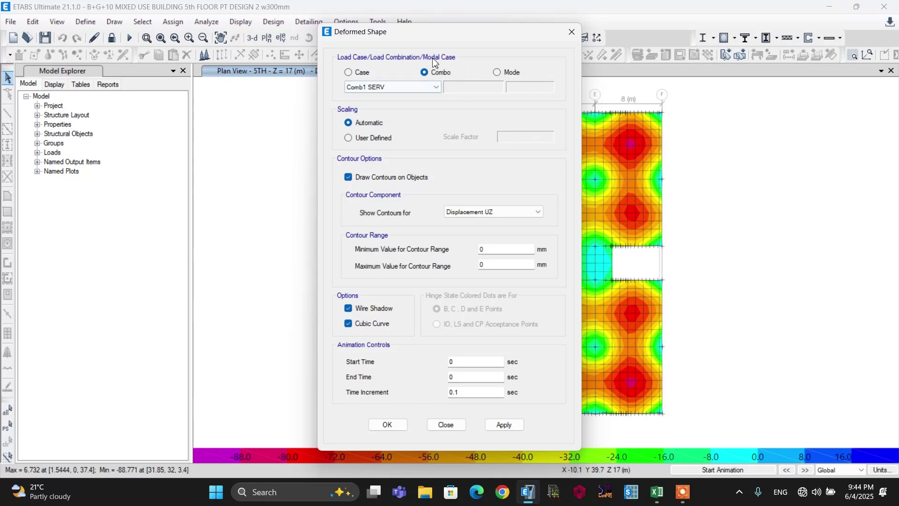
left_click(436, 88)
scroll(383, 211, "down", 5)
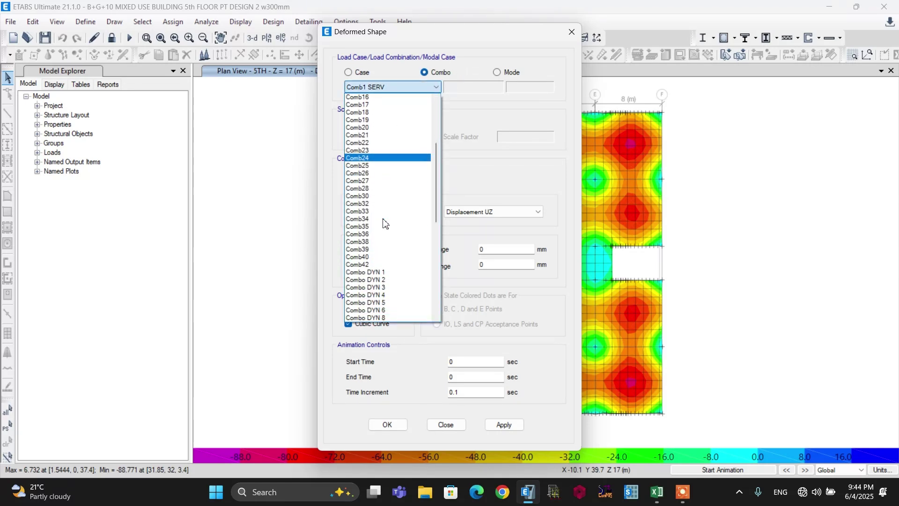
scroll(383, 223, "down", 3)
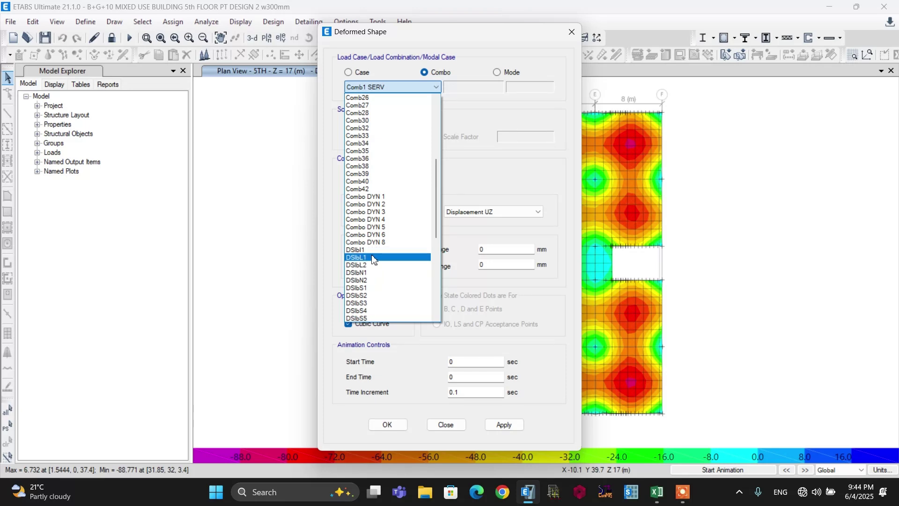
left_click(370, 257)
key("Return")
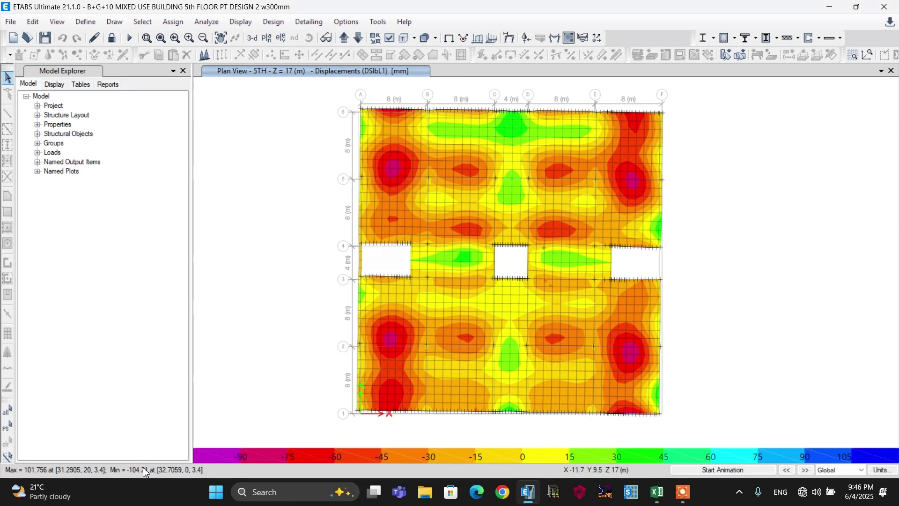
left_click(656, 493)
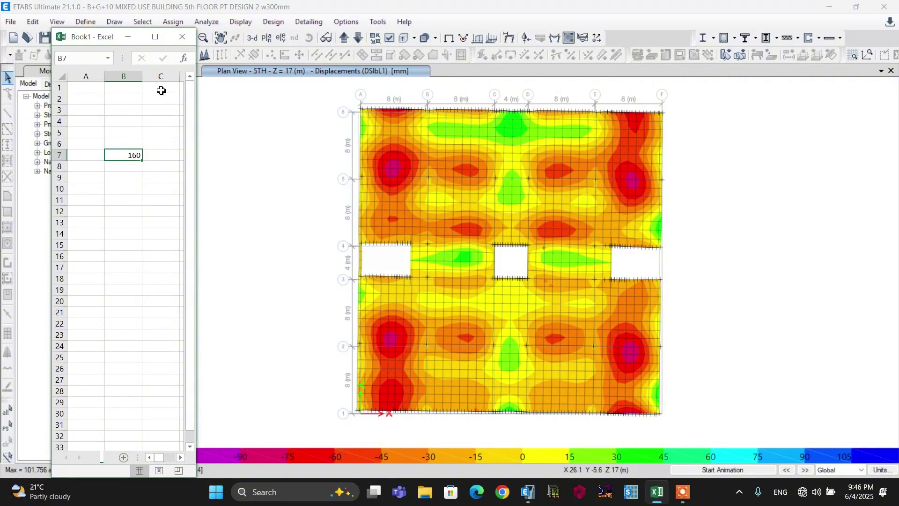
Display the UZ displacement contours for load combination DSlbL2 in ETABS and compare them with the deflection limit in the Excel workbook
left_click(128, 37)
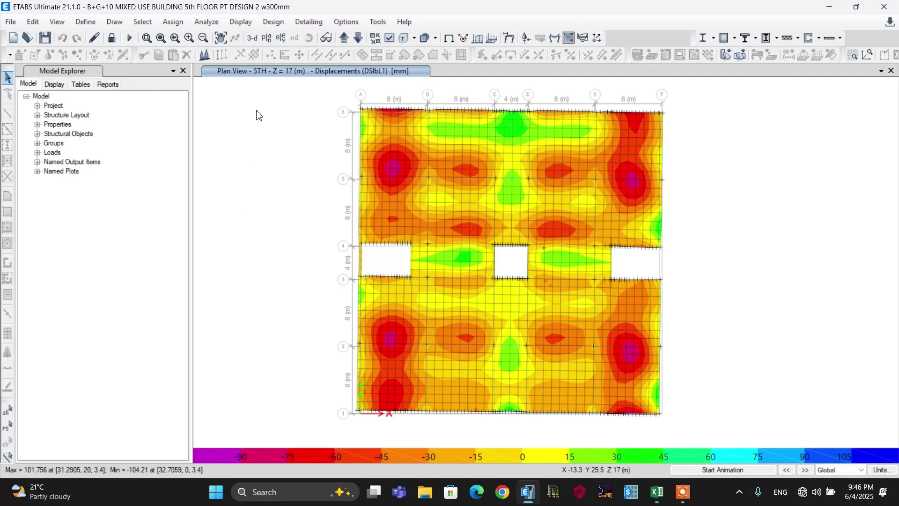
left_click(241, 21)
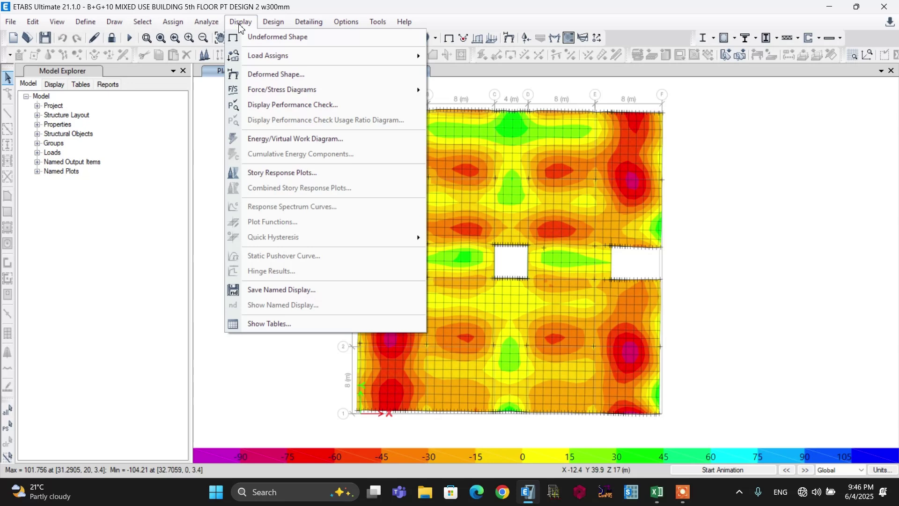
left_click(274, 74)
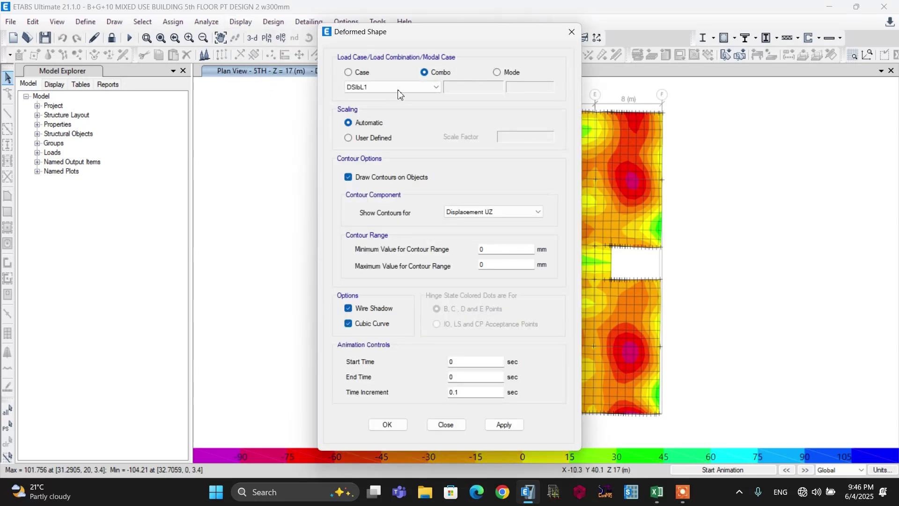
left_click(418, 87)
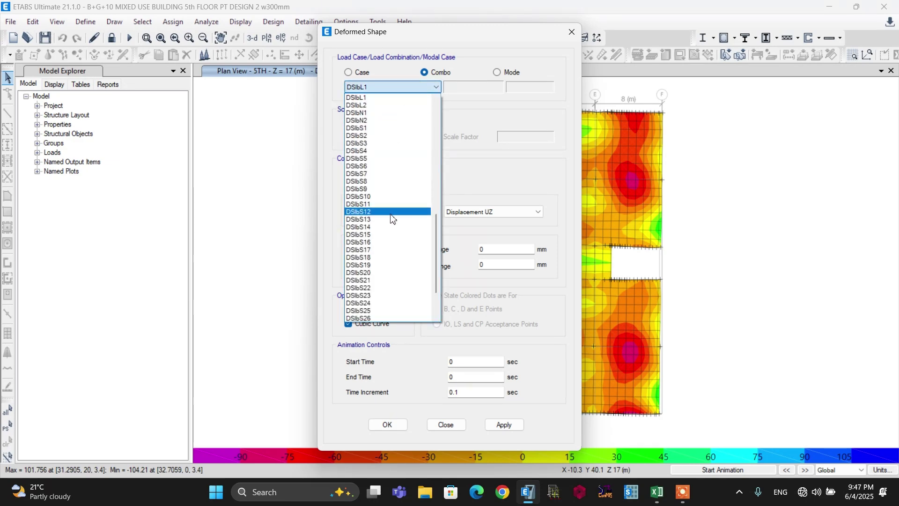
left_click(375, 105)
left_click(469, 212)
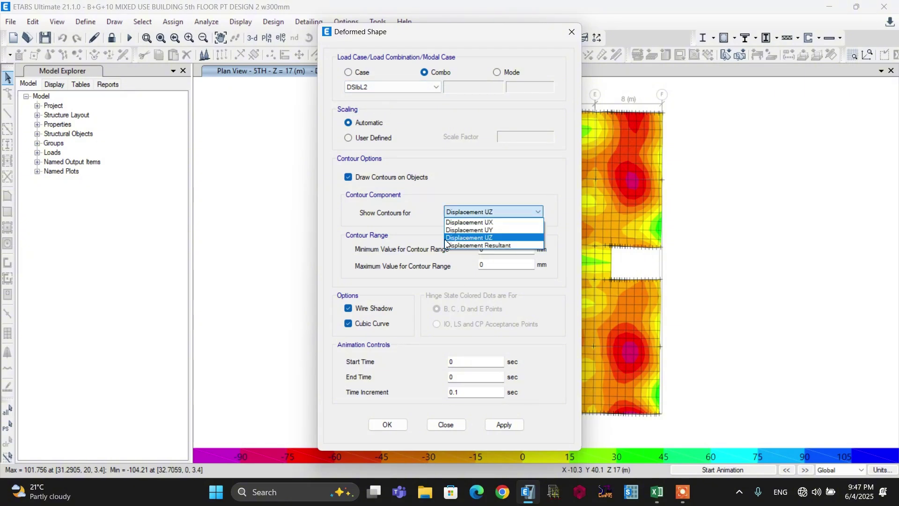
left_click(478, 238)
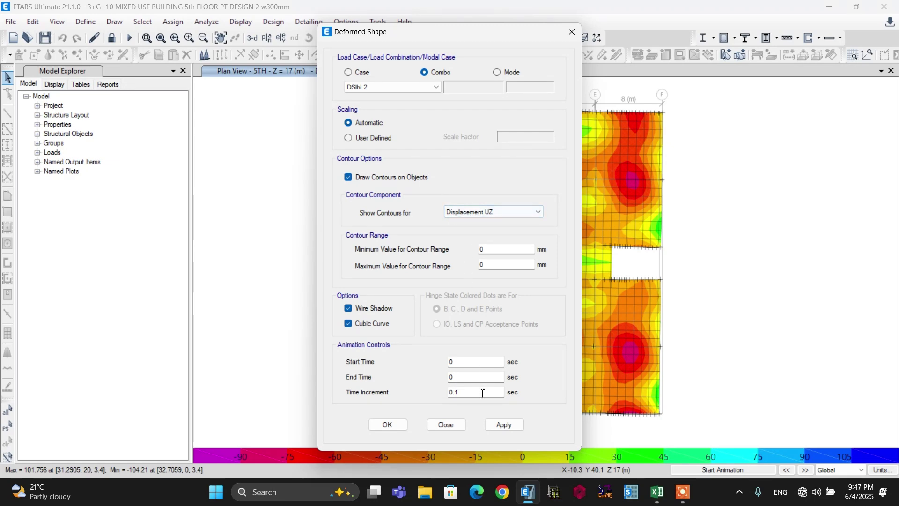
left_click(500, 425)
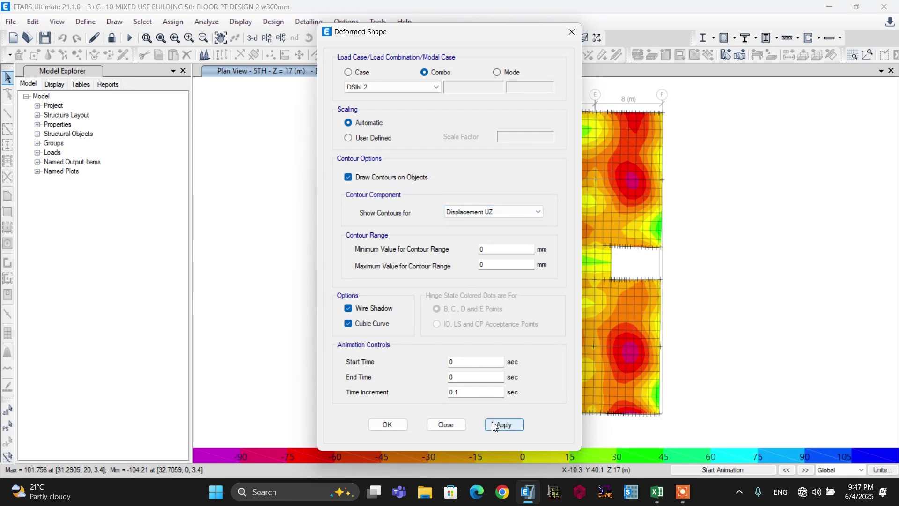
left_click(388, 425)
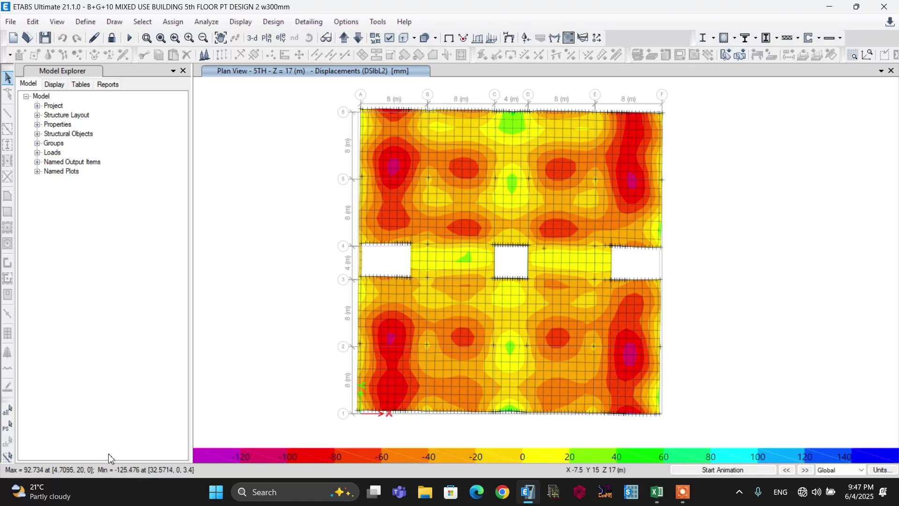
left_click(657, 492)
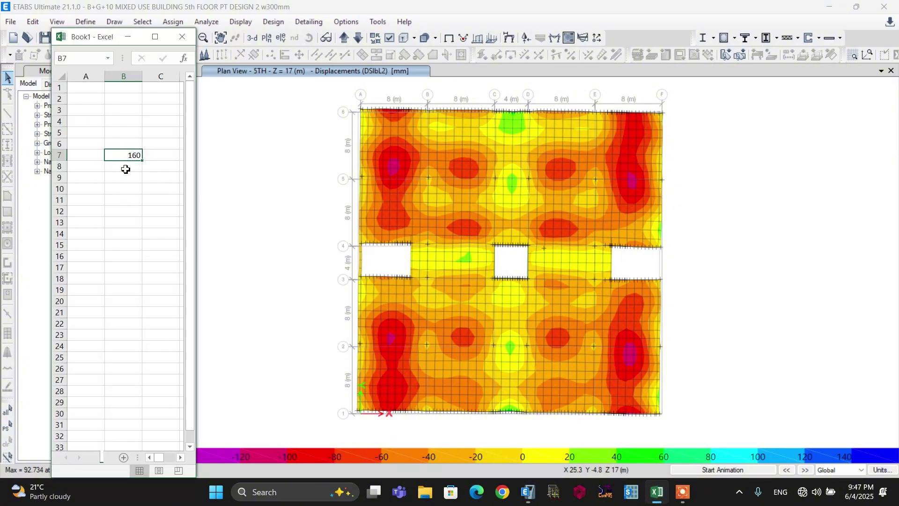
left_click(127, 37)
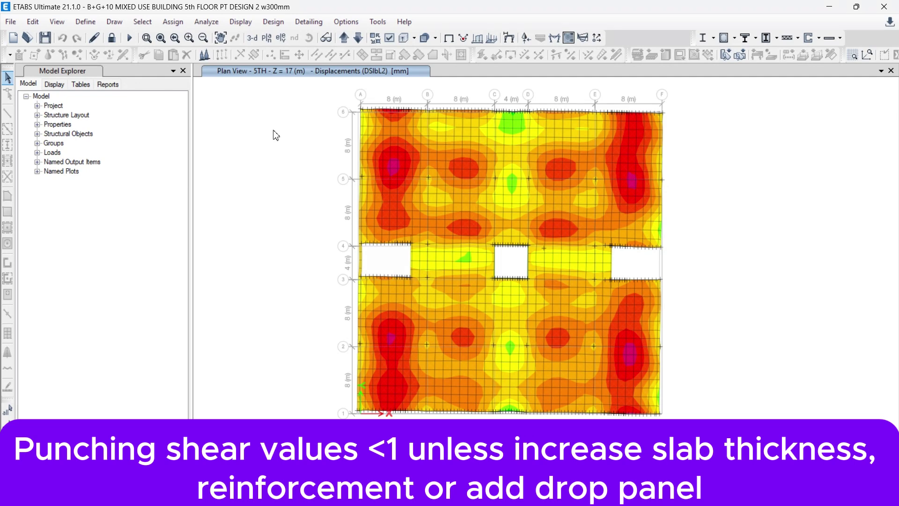
Review the Eurocode 2-2004 concrete slab design preferences, covering resistance factors, minimum cover and P/T stress check, and accept them
left_click(274, 24)
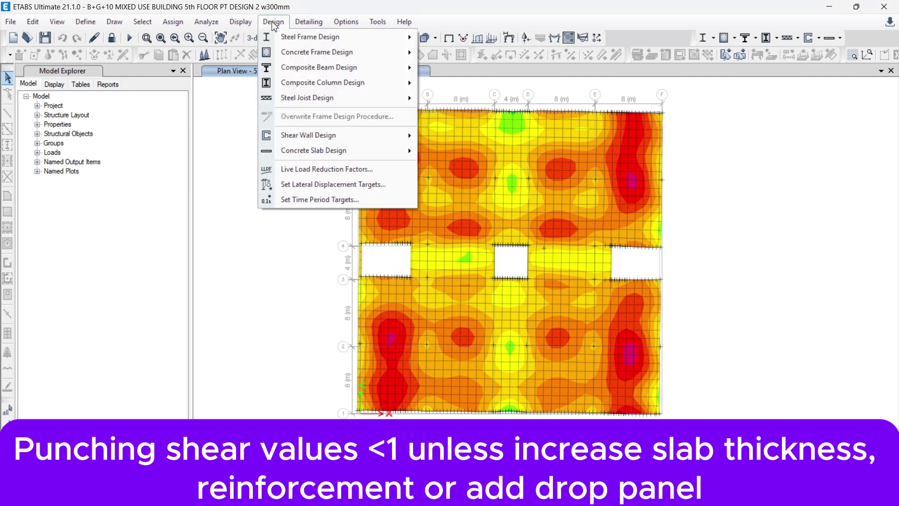
mouse_move(289, 150)
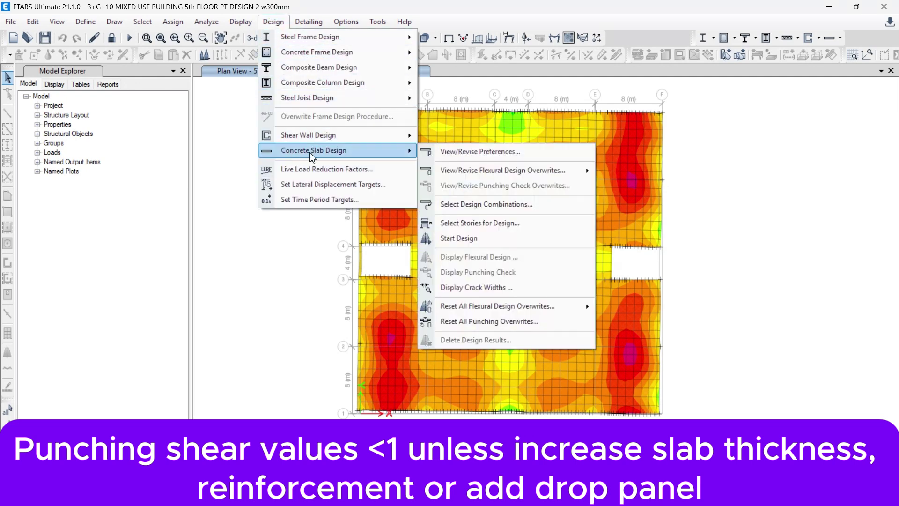
left_click(488, 153)
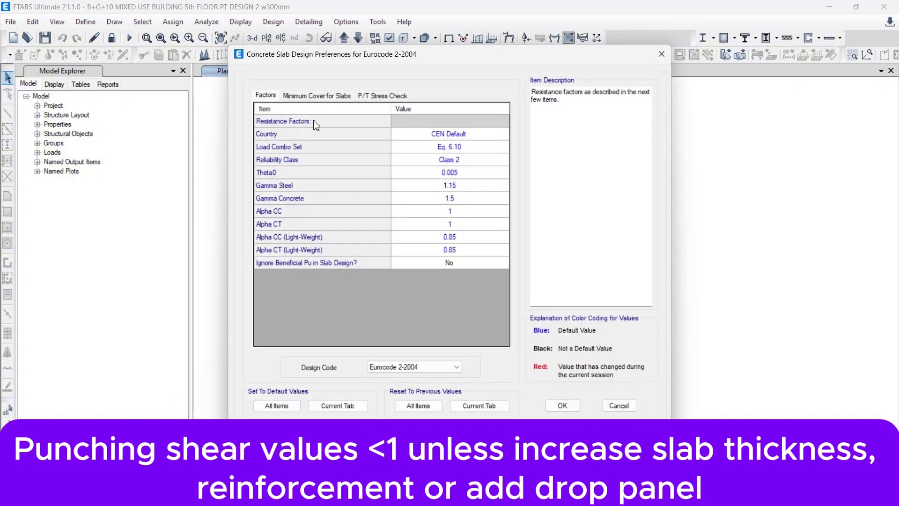
left_click(319, 96)
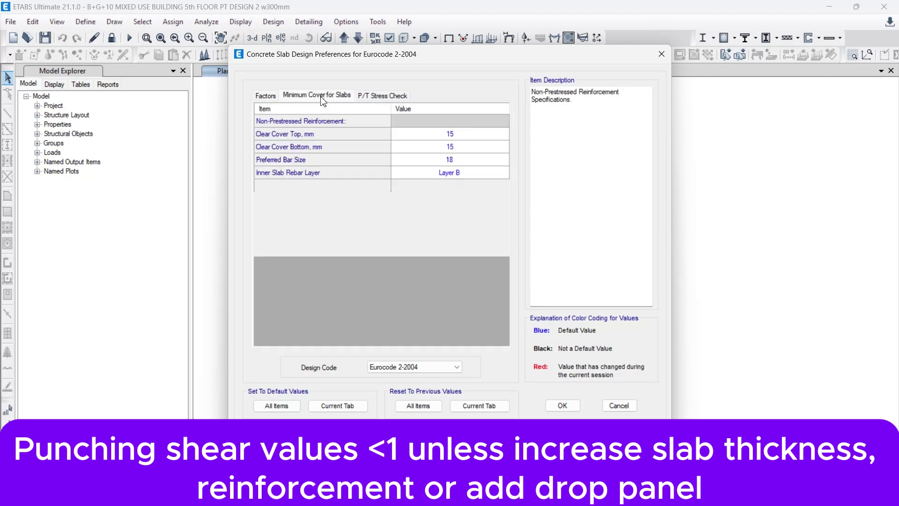
left_click(265, 96)
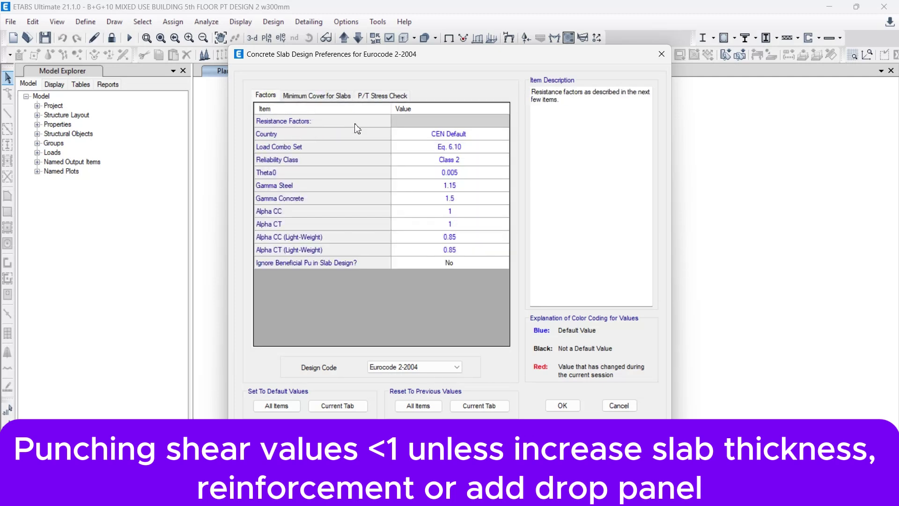
left_click(318, 96)
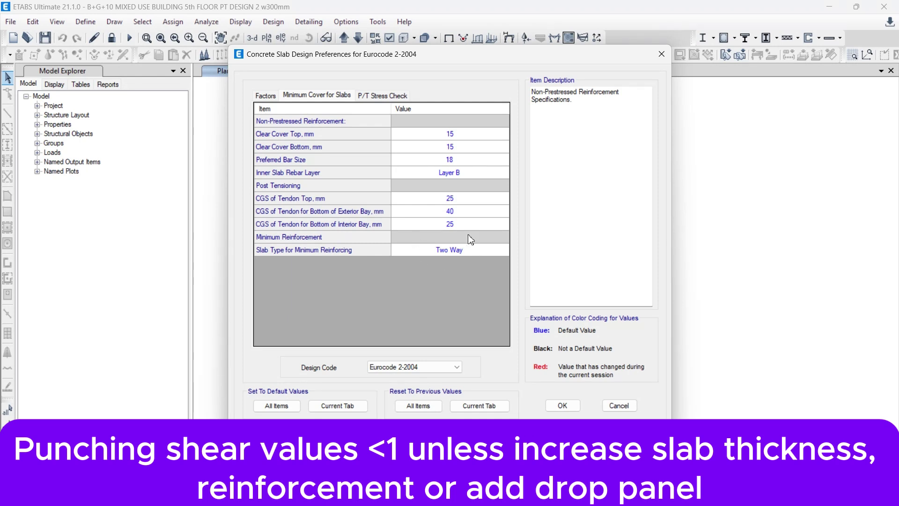
left_click(383, 95)
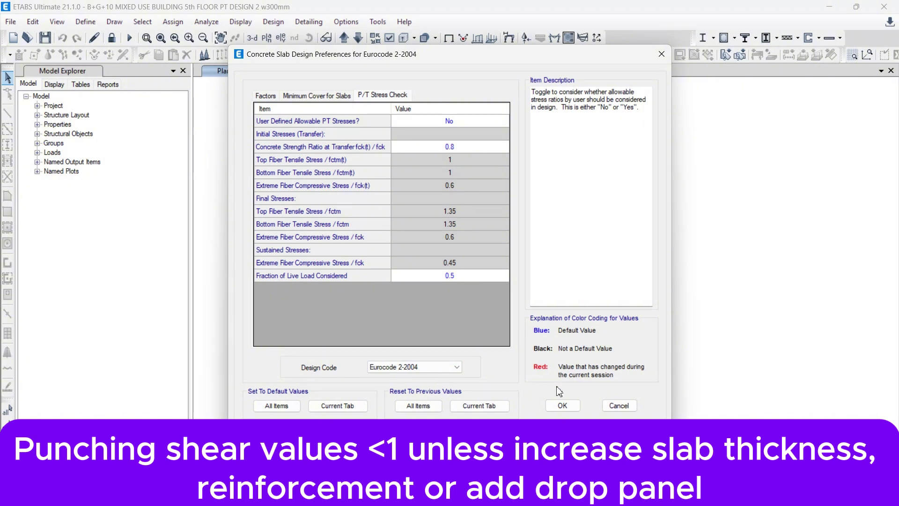
left_click(563, 406)
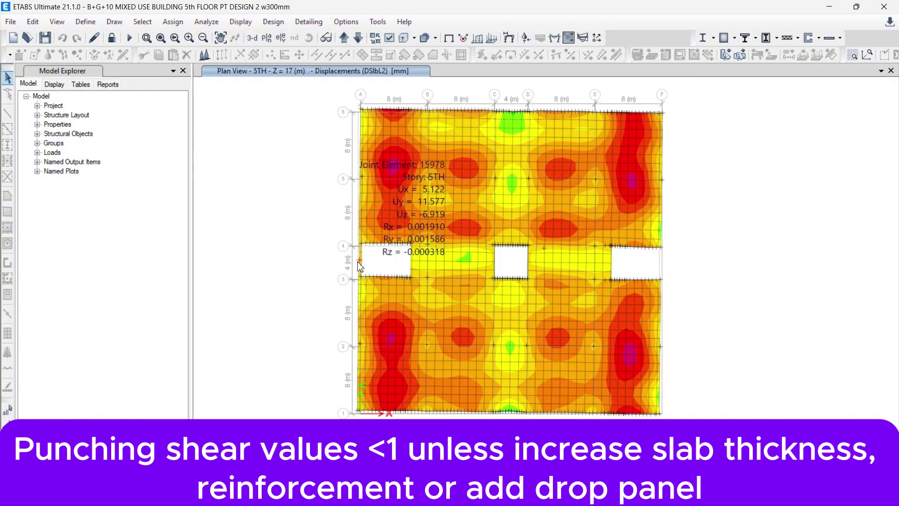
Confirm 5TH as the story for slab design and run the concrete slab design
left_click(273, 21)
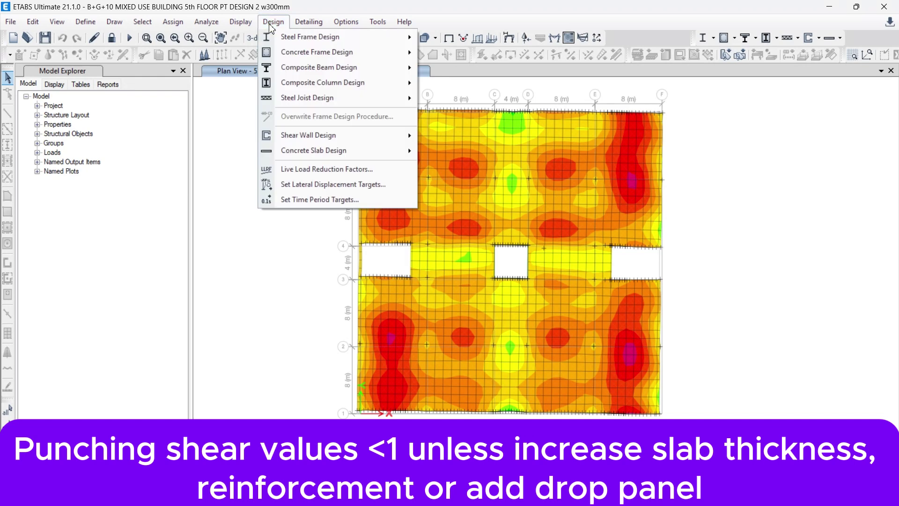
mouse_move(298, 156)
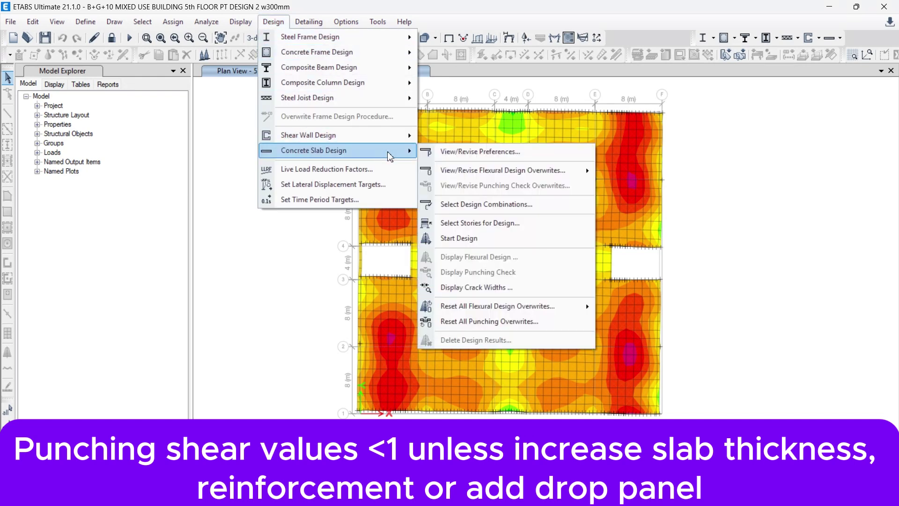
left_click(467, 224)
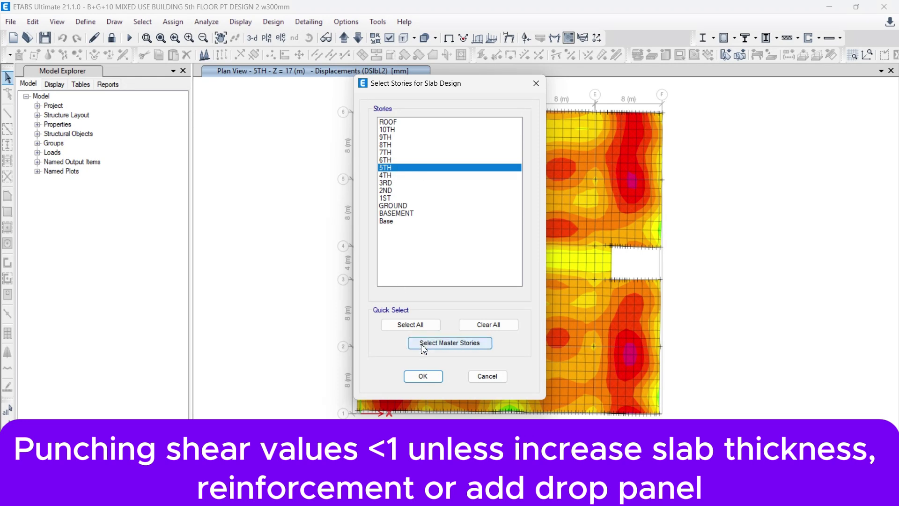
left_click(423, 376)
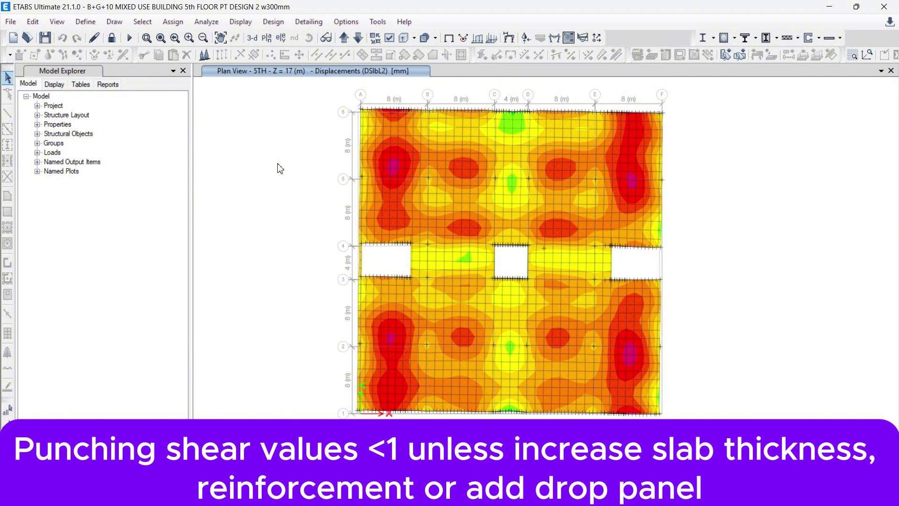
left_click(274, 24)
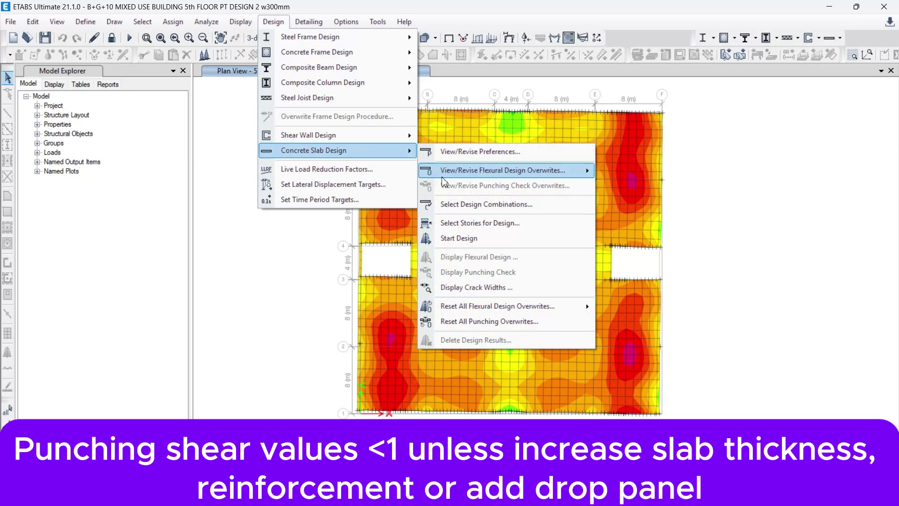
left_click(465, 238)
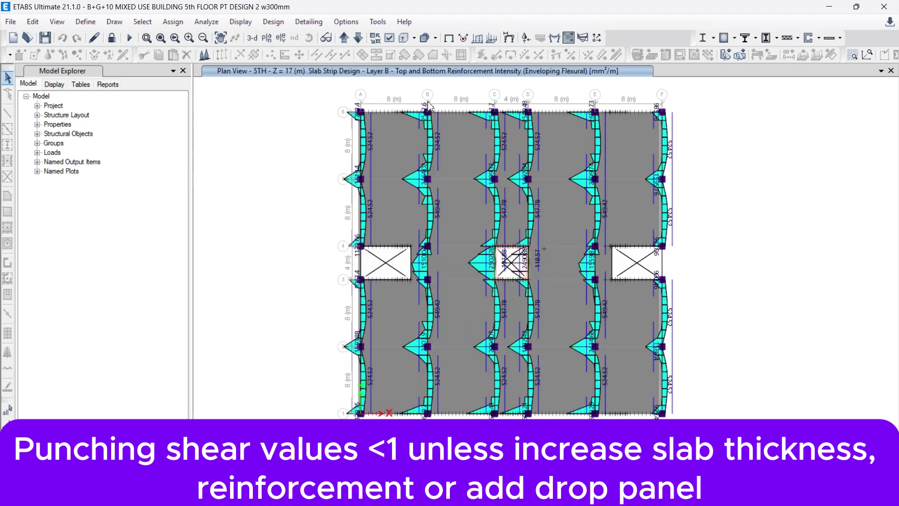
Display the punching shear check results for the 5TH floor slab
left_click(272, 22)
mouse_move(289, 154)
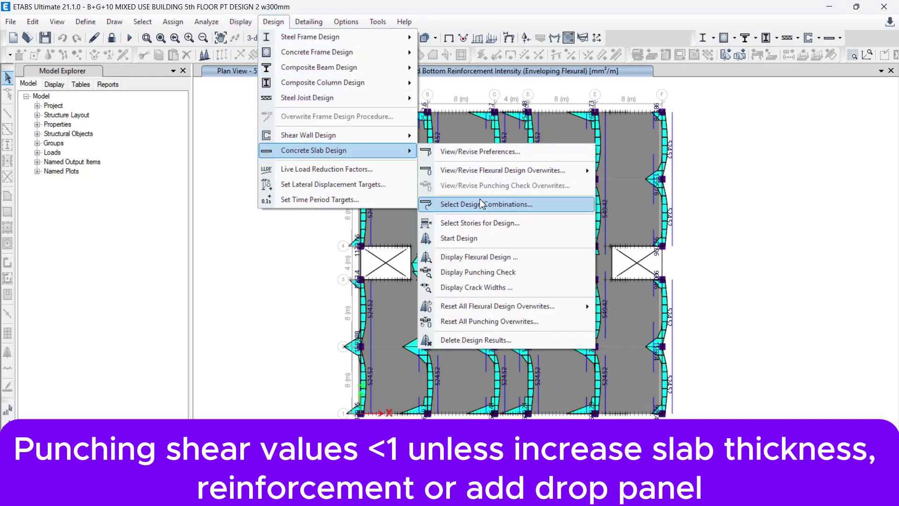
left_click(480, 277)
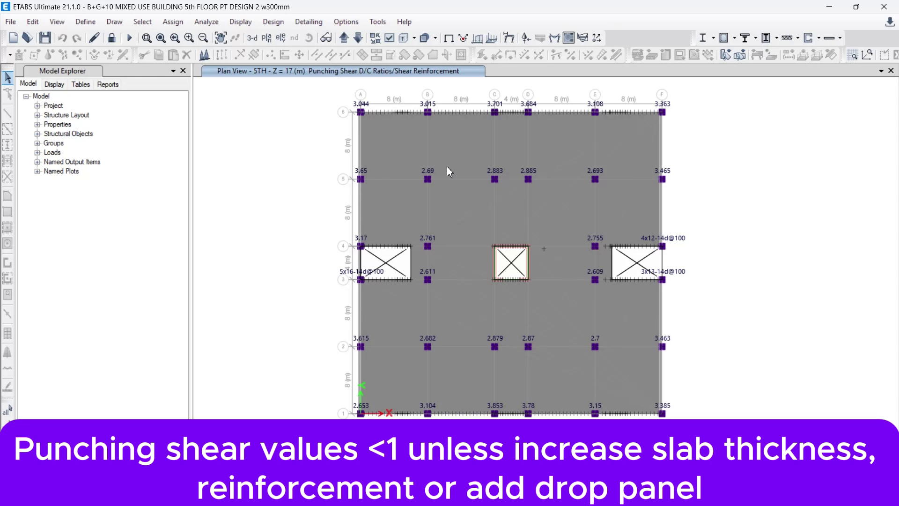
Unlock the model, accepting deletion of the analysis results, and modify slab property Slab200 to the name Slab300 and a 300 mm thickness
left_click(112, 37)
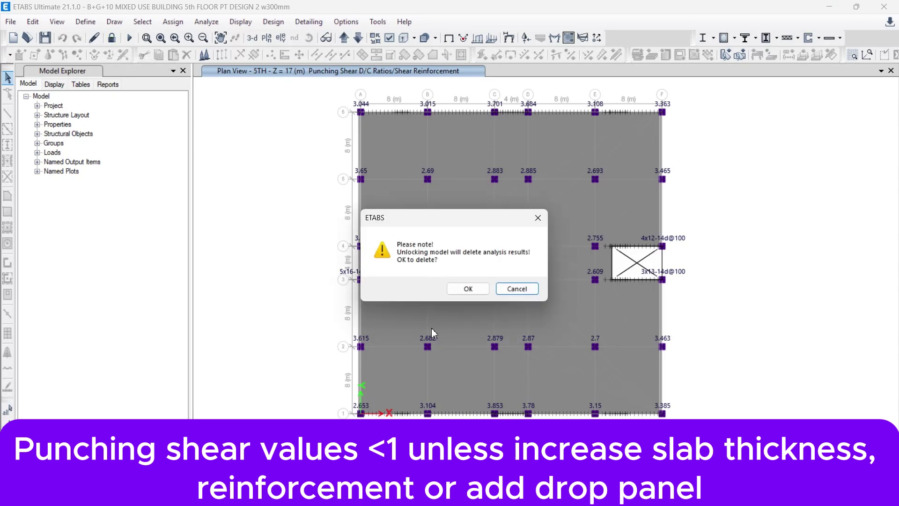
left_click(466, 288)
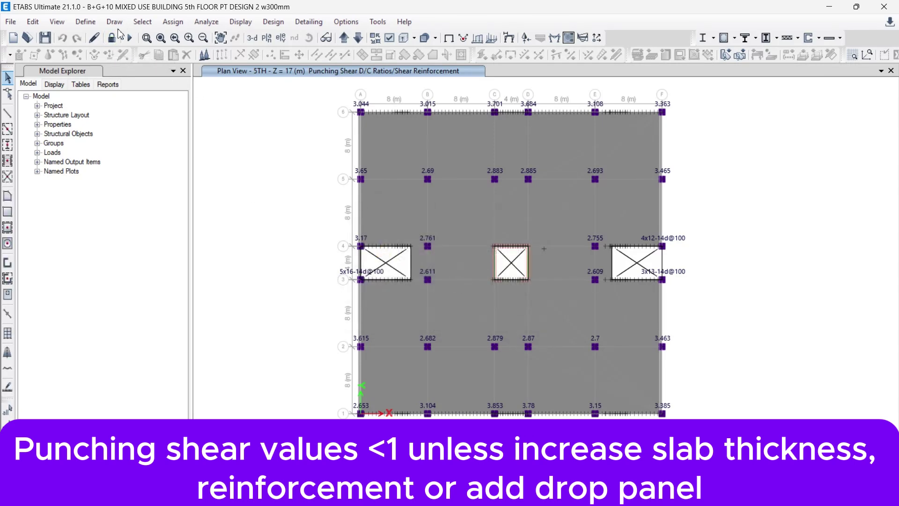
left_click(86, 22)
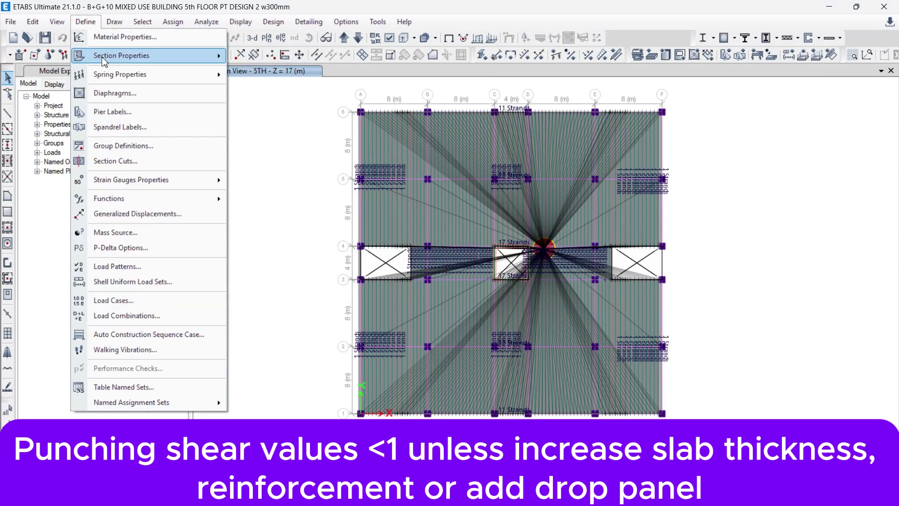
mouse_move(103, 59)
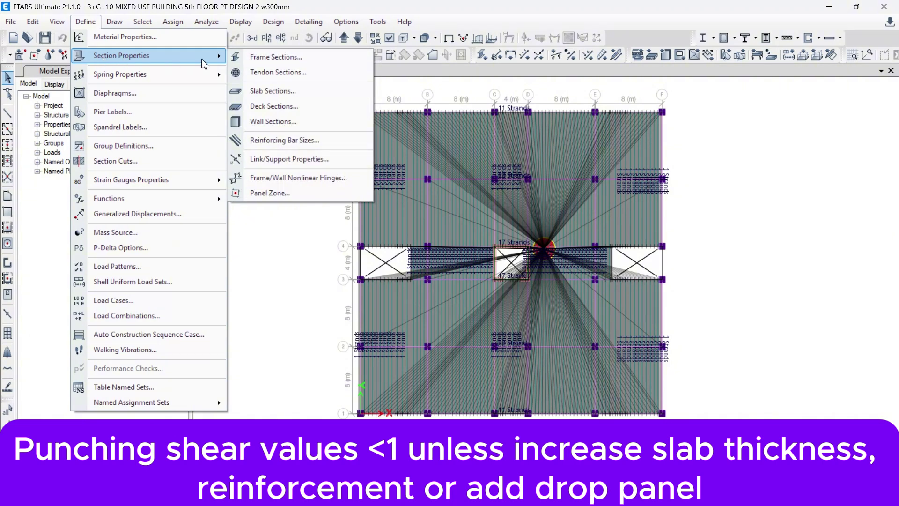
left_click(258, 92)
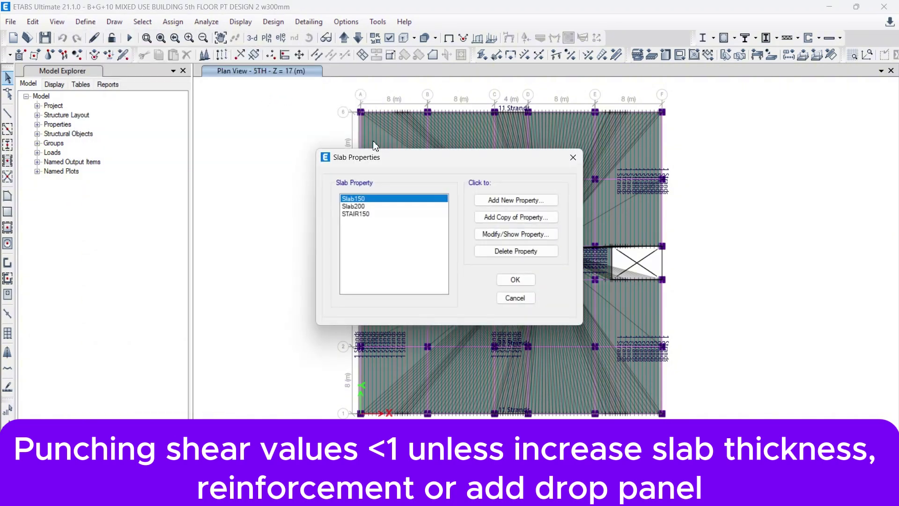
left_click(368, 207)
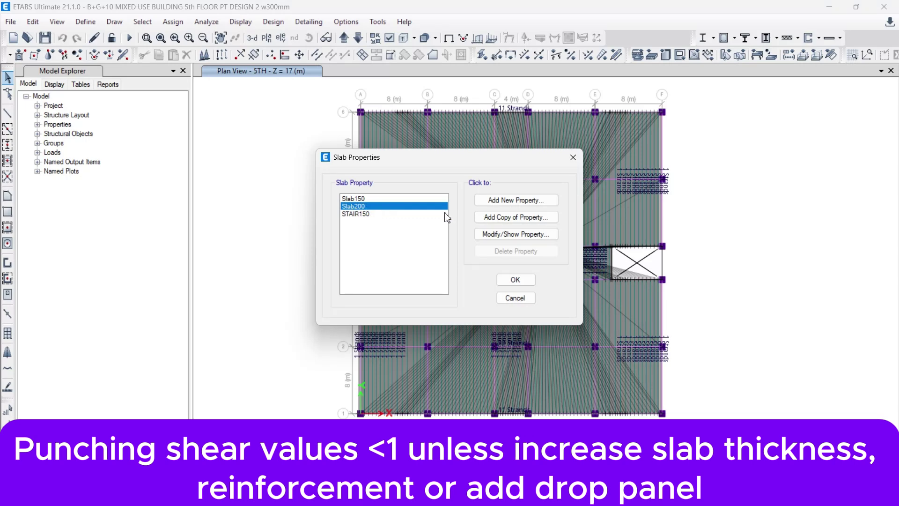
left_click(490, 234)
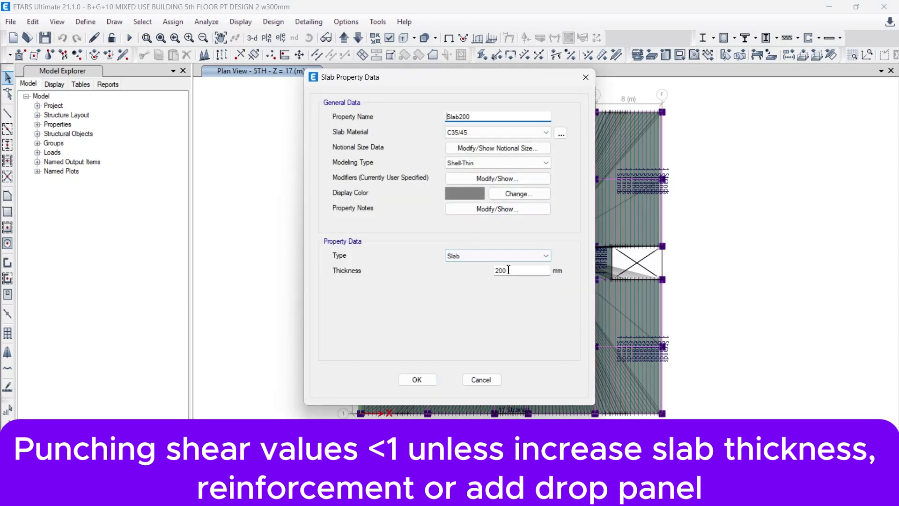
left_click(464, 117)
key("BackSpace")
type("3")
double_click(503, 271)
type("300")
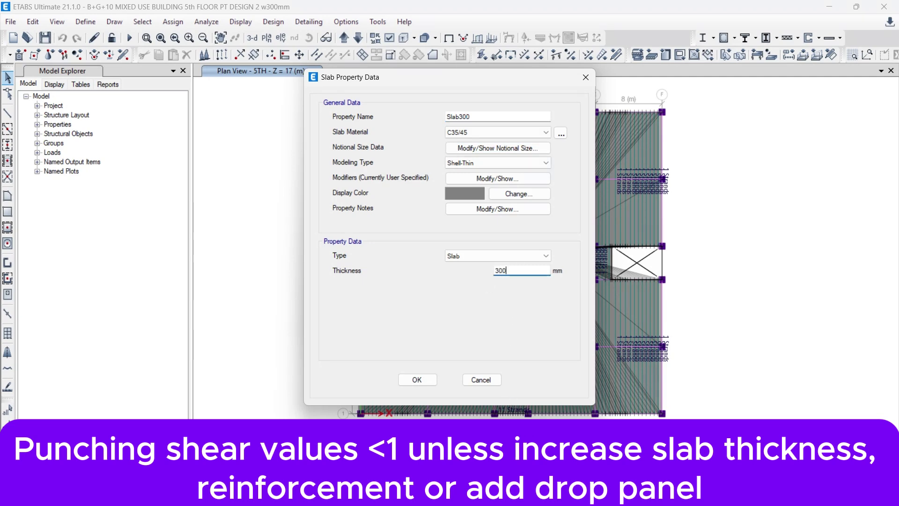
key("Return")
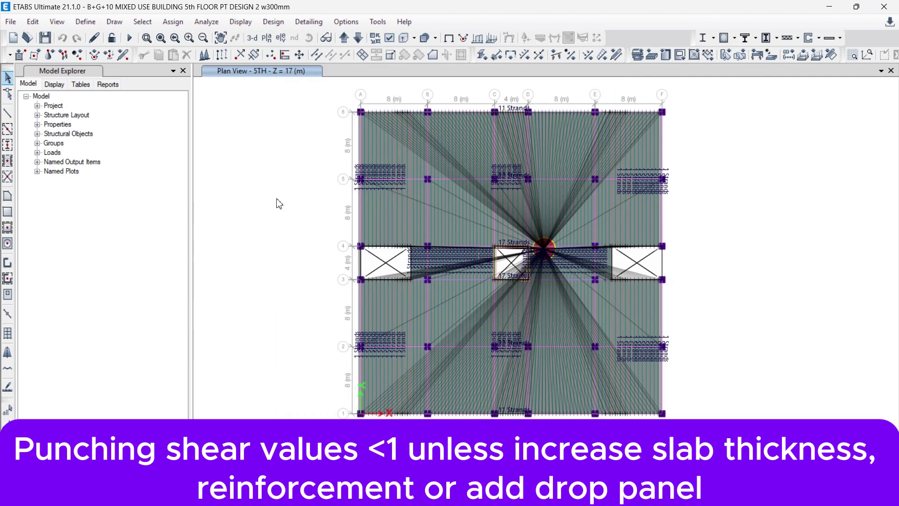
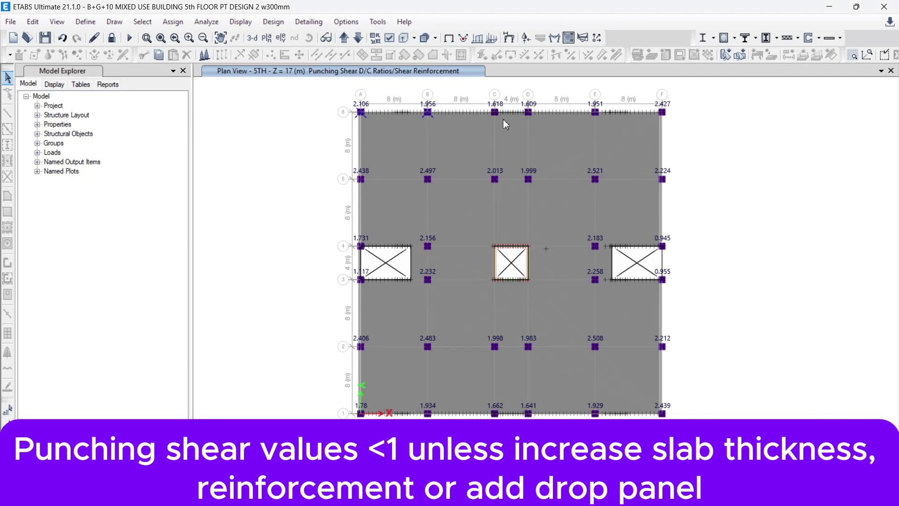
Select the column points along gridlines 6, 5 and A, extending the selection to the columns needing punching reinforcement
left_click(494, 112)
left_click(528, 112)
left_click(595, 112)
left_click(662, 112)
left_click(662, 178)
left_click(595, 179)
left_click(528, 179)
left_click(495, 181)
left_click(361, 180)
left_click(361, 247)
left_click(361, 280)
left_click(360, 346)
Overwrite the selected columns' punching check with rebar ties in an orthogonal pattern at 100 mm spacing, accepting deletion of their punch results
left_click(273, 24)
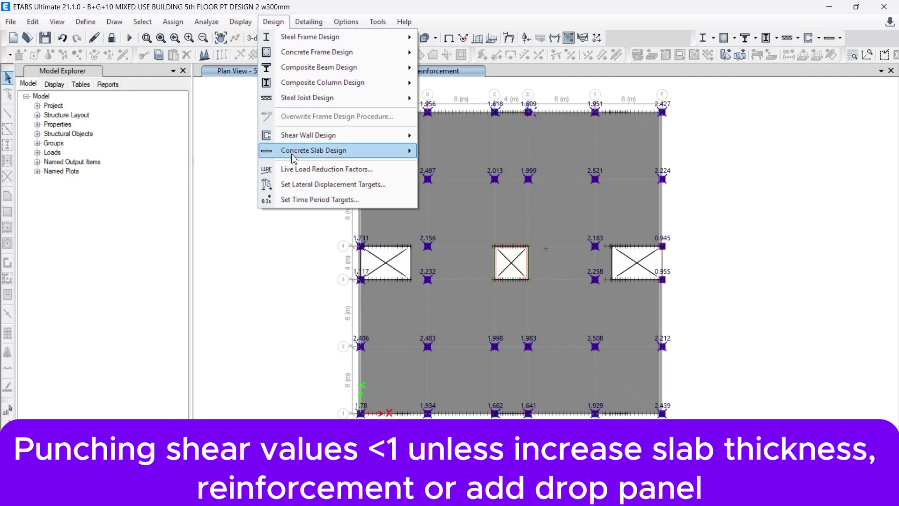
mouse_move(289, 158)
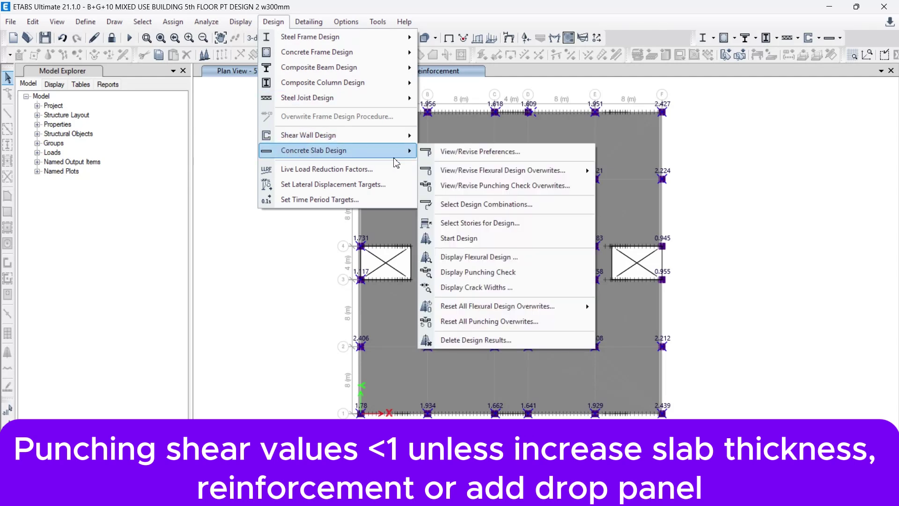
left_click(469, 189)
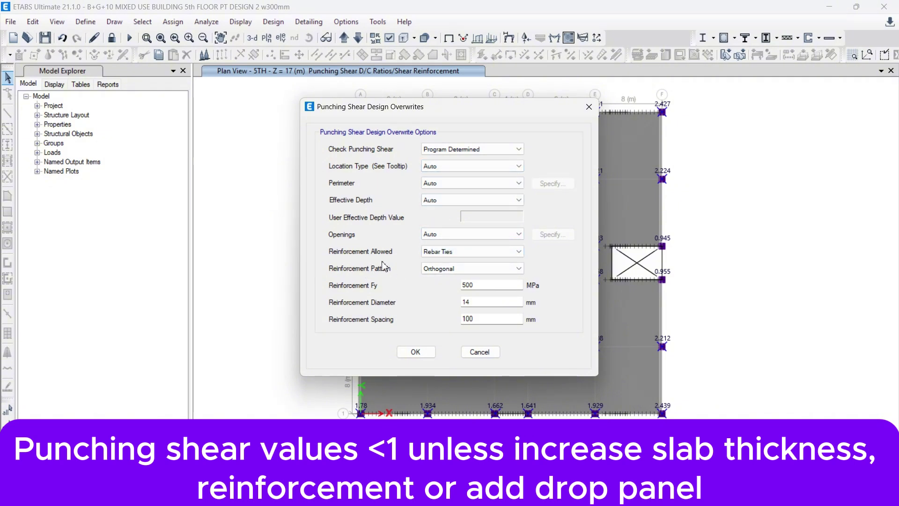
left_click(462, 253)
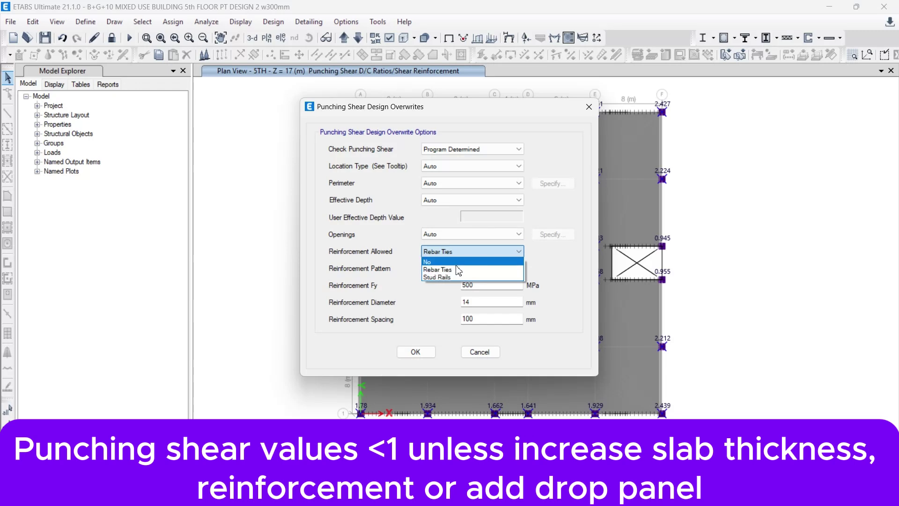
left_click(429, 271)
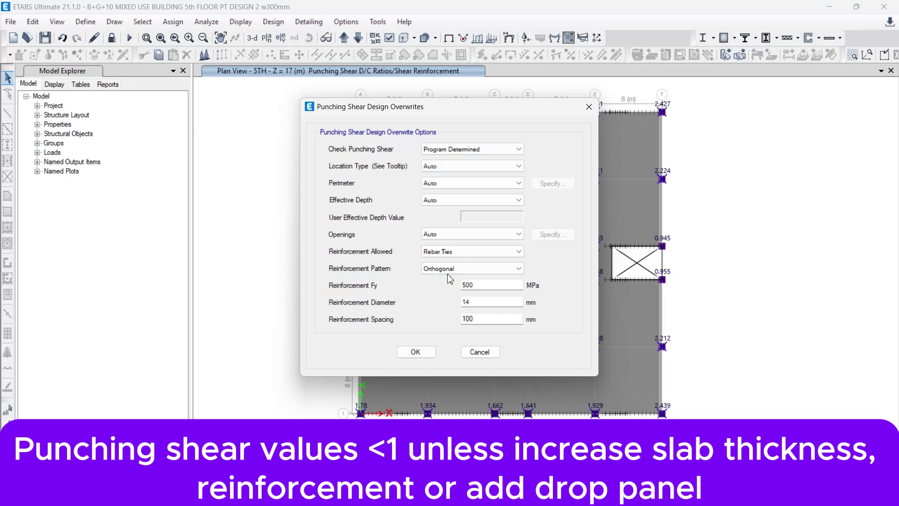
left_click(448, 269)
left_click(446, 279)
left_click_drag(488, 317, 423, 317)
type("100")
left_click(417, 352)
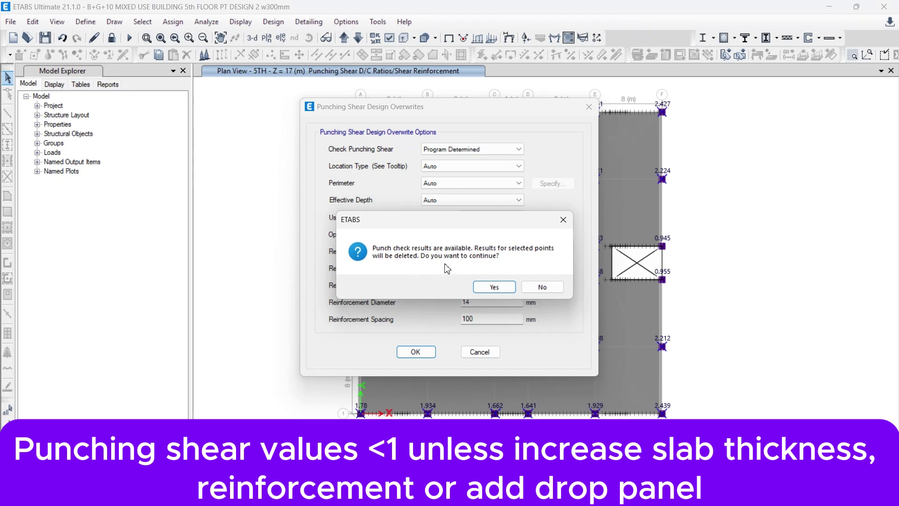
left_click(487, 287)
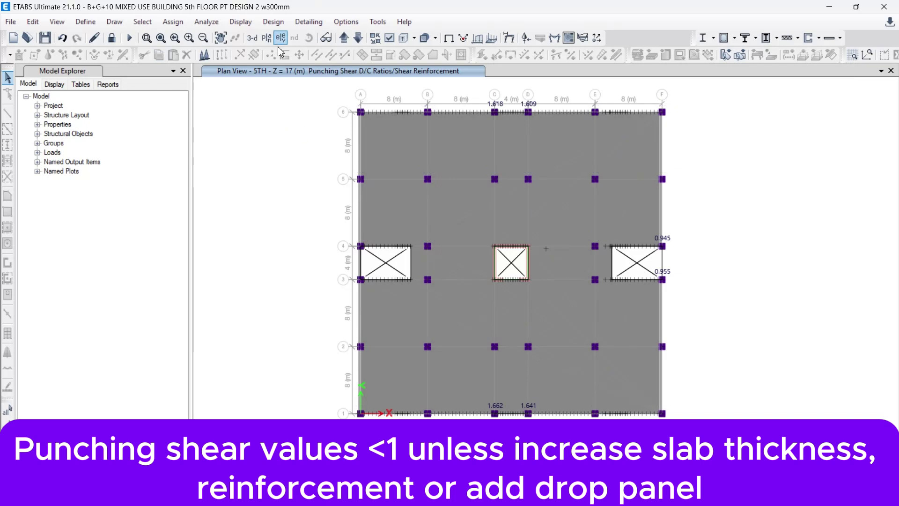
Rerun the concrete slab design with the revised punching overwrites
left_click(840, 38)
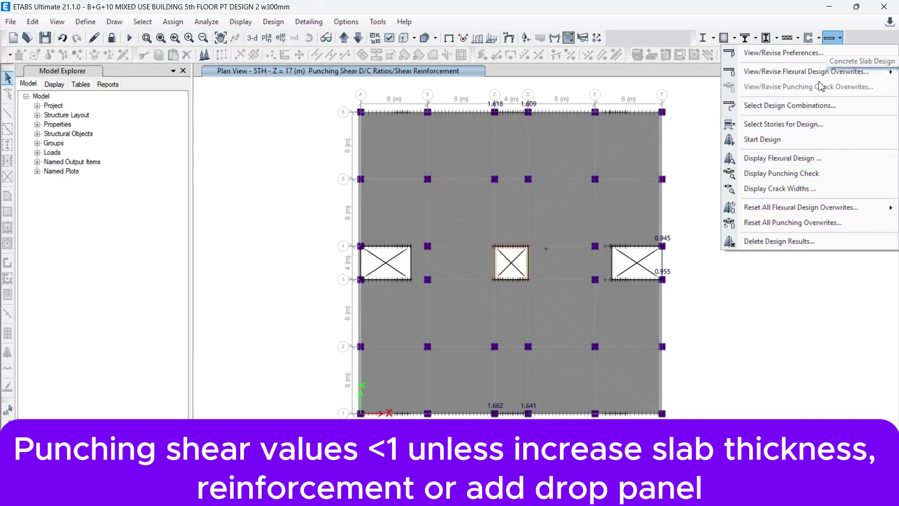
left_click(773, 140)
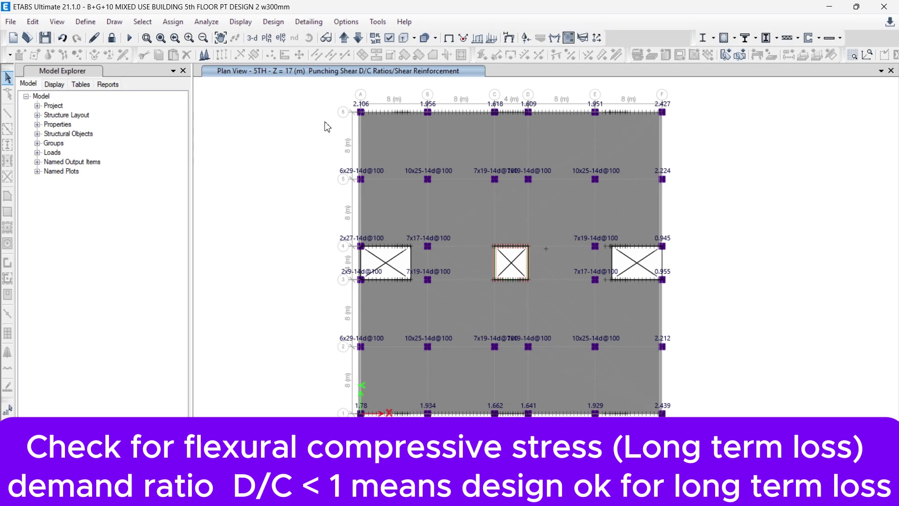
Display the strip-based long-term flexural stress check for Layer B as compressive D/C ratio diagrams and examine the ratios
left_click(272, 22)
mouse_move(288, 158)
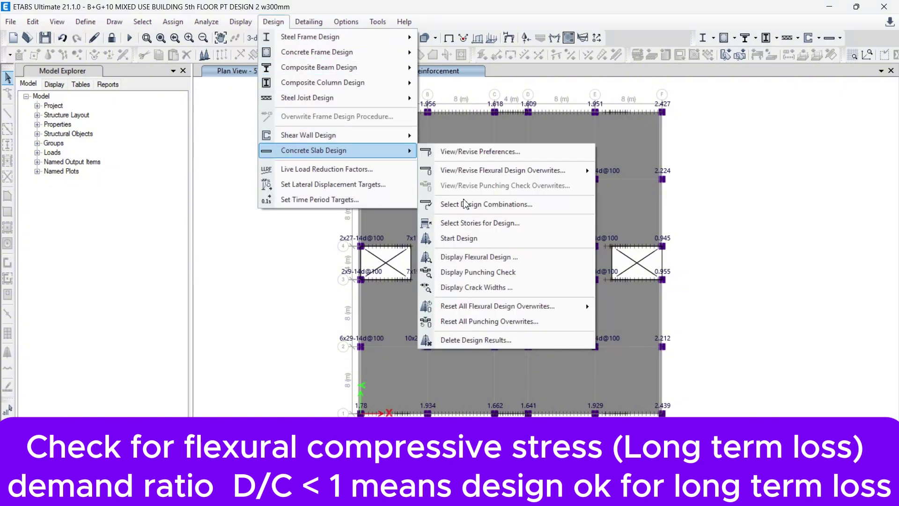
left_click(466, 262)
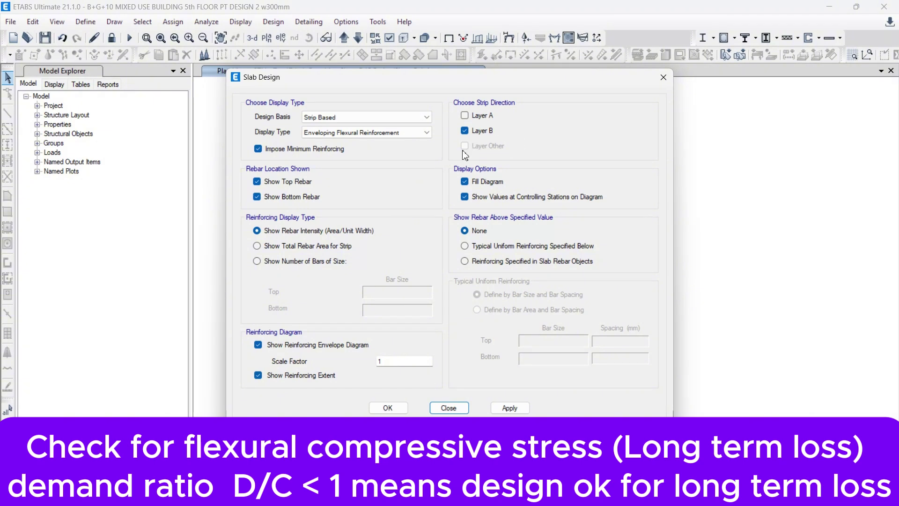
left_click(373, 133)
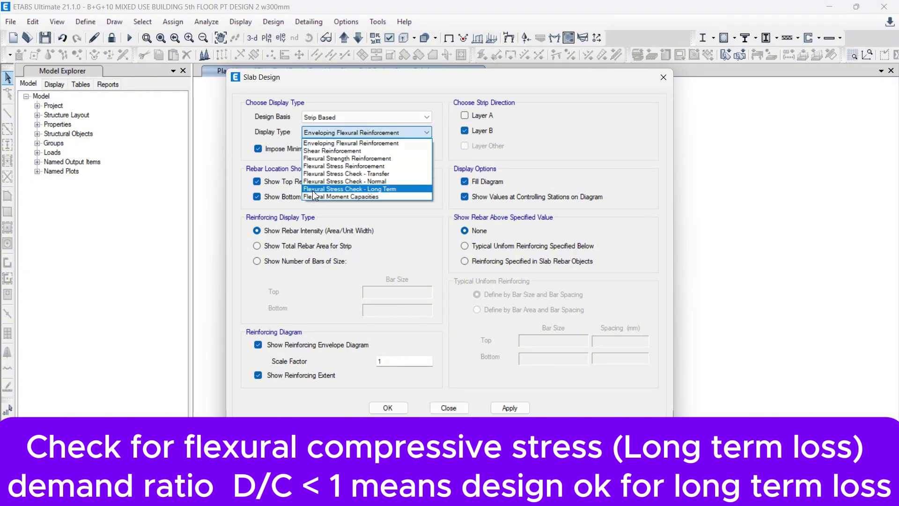
left_click(317, 189)
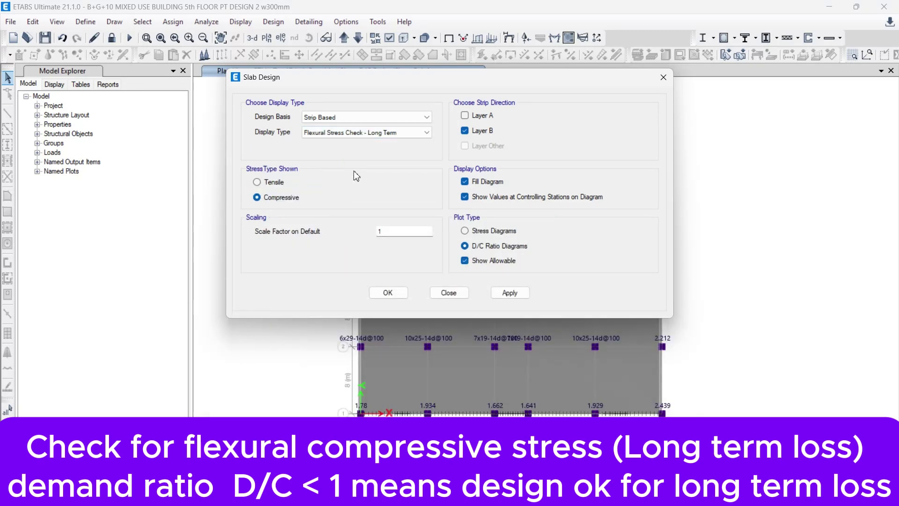
left_click(270, 182)
left_click(279, 197)
left_click(393, 293)
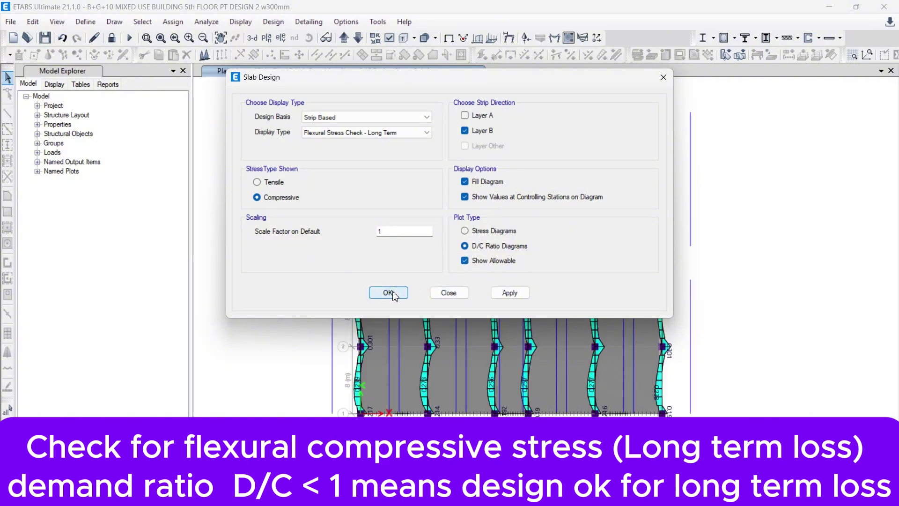
mouse_move(497, 221)
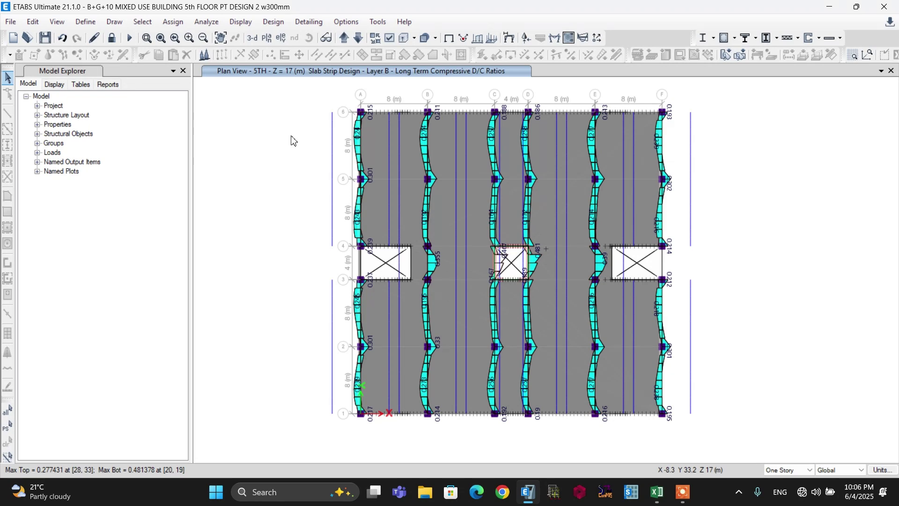
Display the enveloping flexural reinforcement intensity, top and bottom, for the Layer A and Layer B design strips
left_click(273, 24)
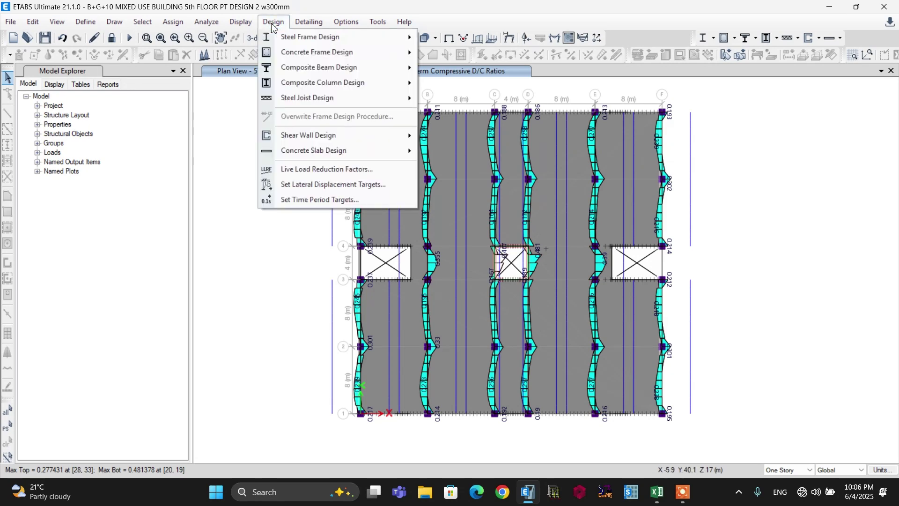
mouse_move(295, 152)
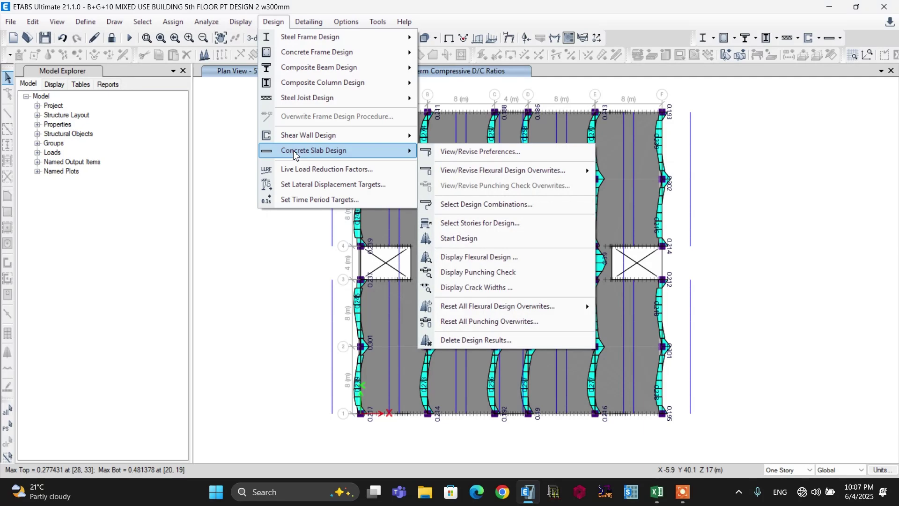
left_click(463, 265)
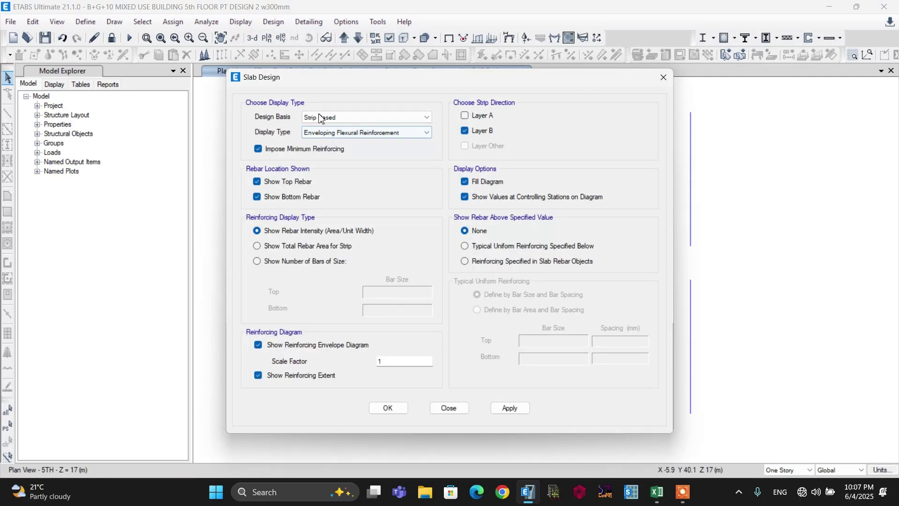
left_click(465, 116)
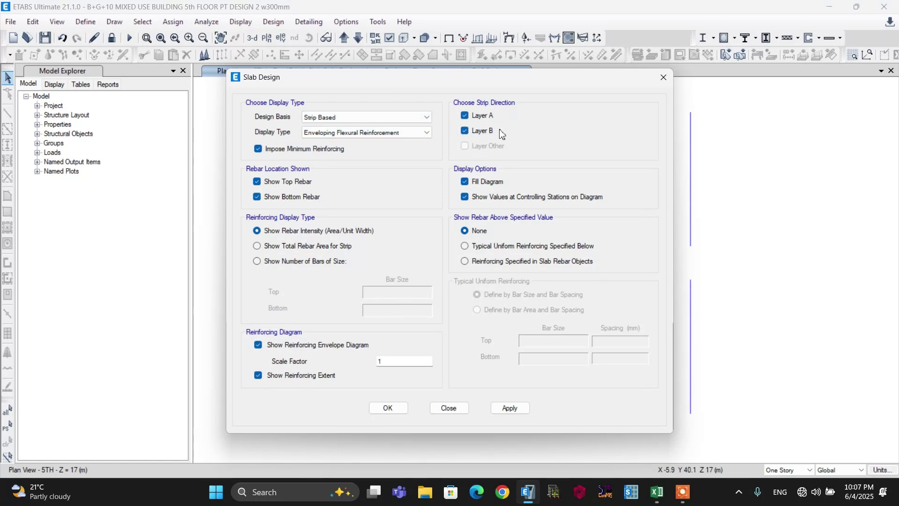
left_click(388, 409)
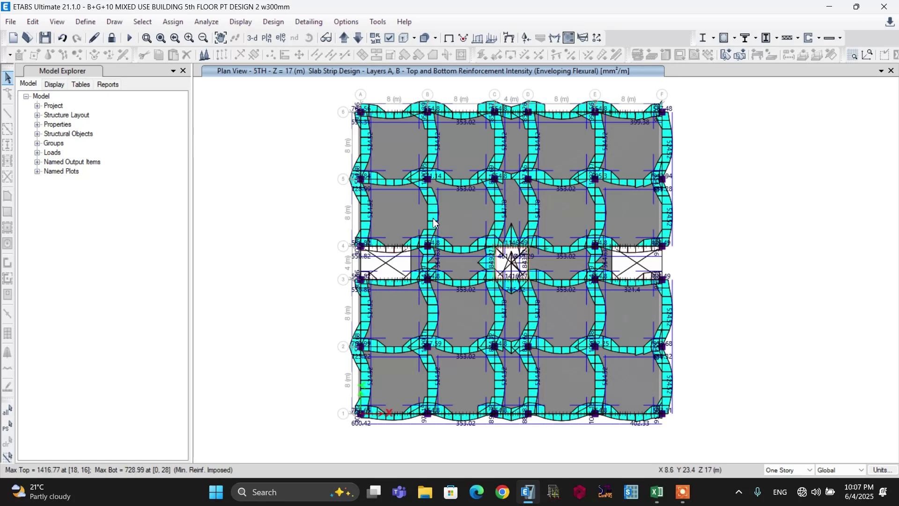
Restrict the enveloping flexural reinforcement display to the Layer A strips and inspect the rebar intensity along gridline 3
left_click(840, 38)
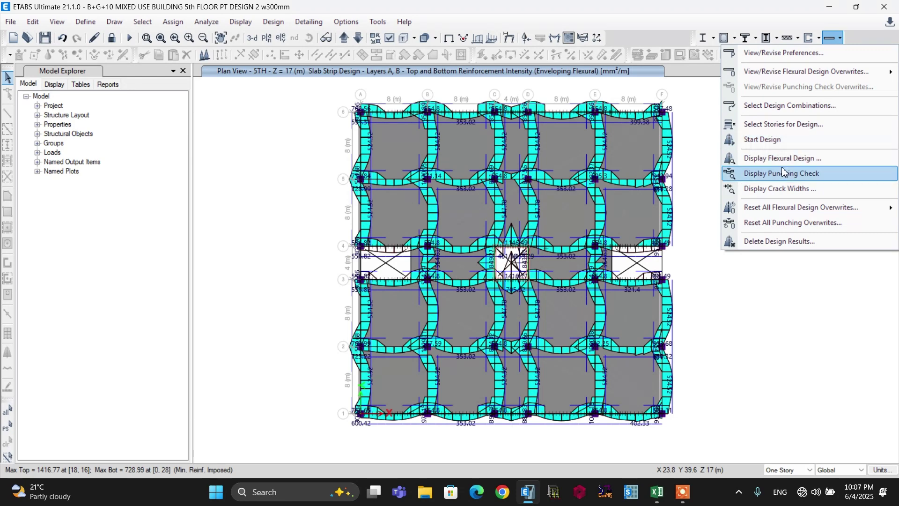
left_click(782, 159)
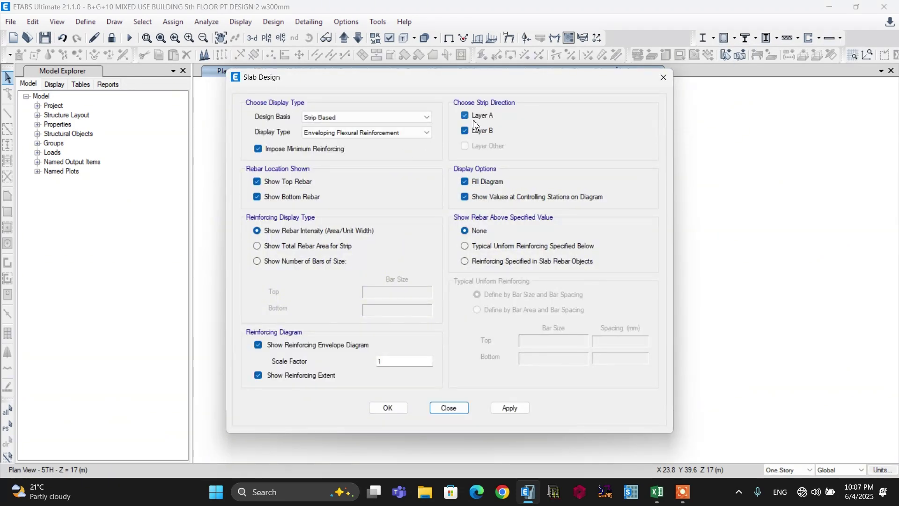
left_click(470, 132)
left_click(388, 408)
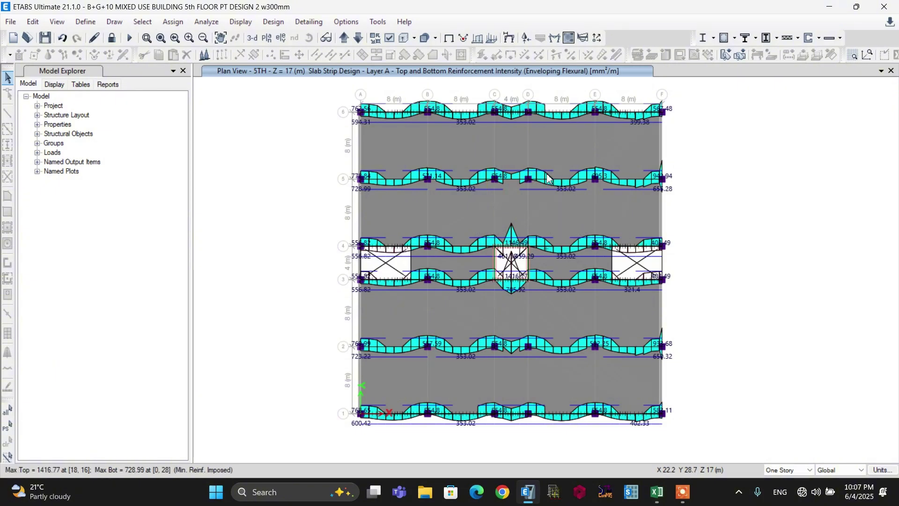
mouse_move(431, 282)
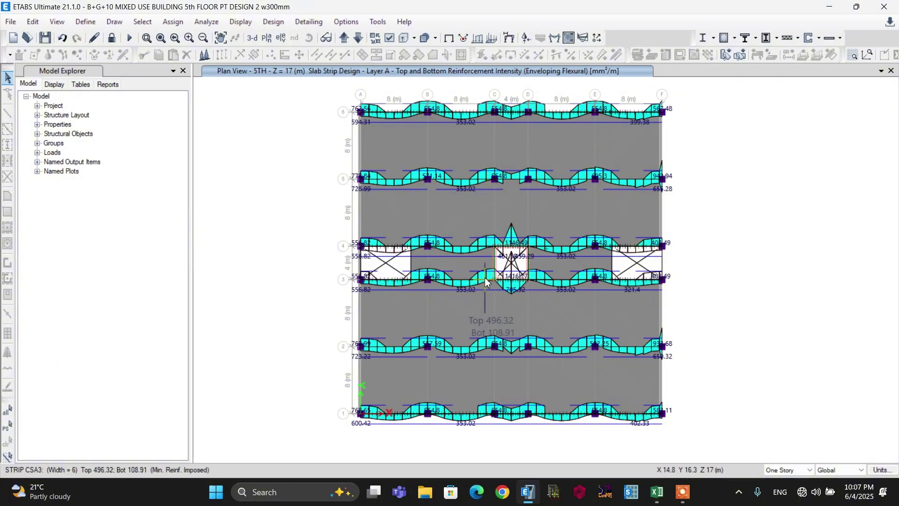